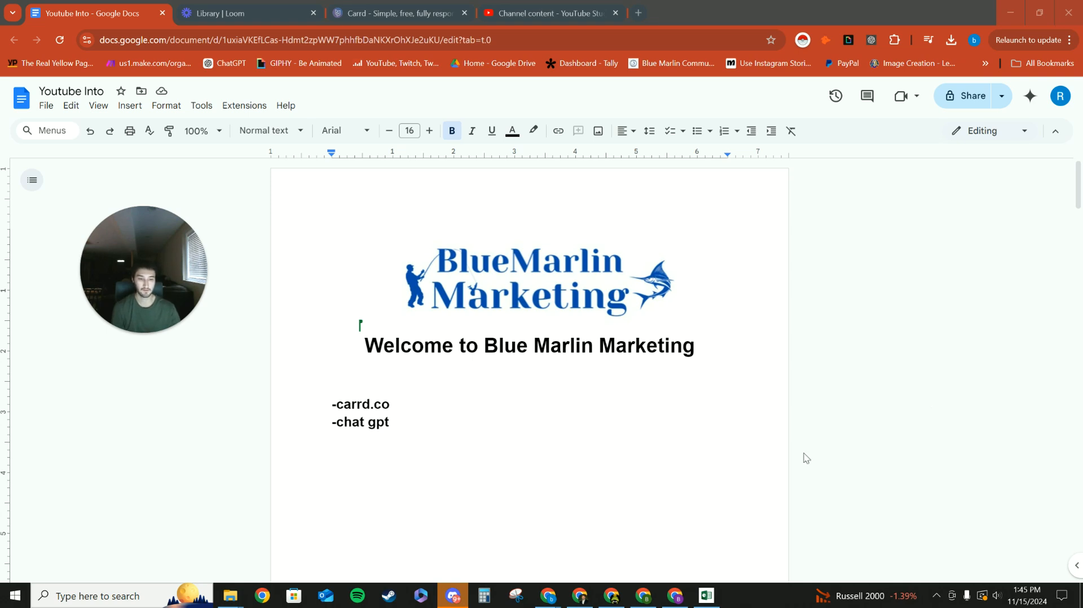
{"action": "left_click_drag", "start_coordinate": [417, 412], "coordinate": [340, 397]}
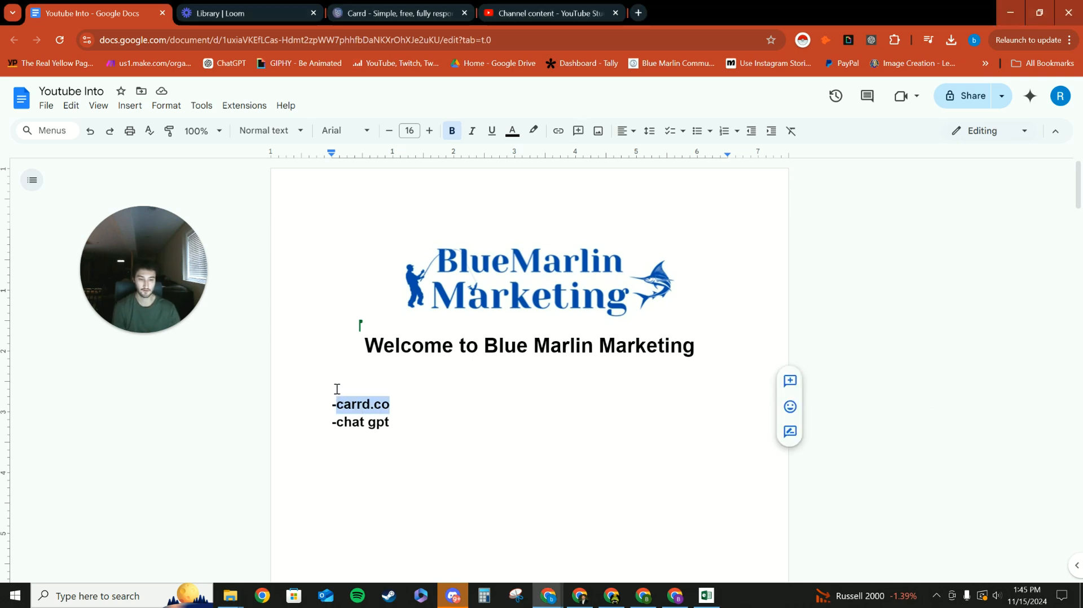
{"action": "left_click", "coordinate": [337, 389]}
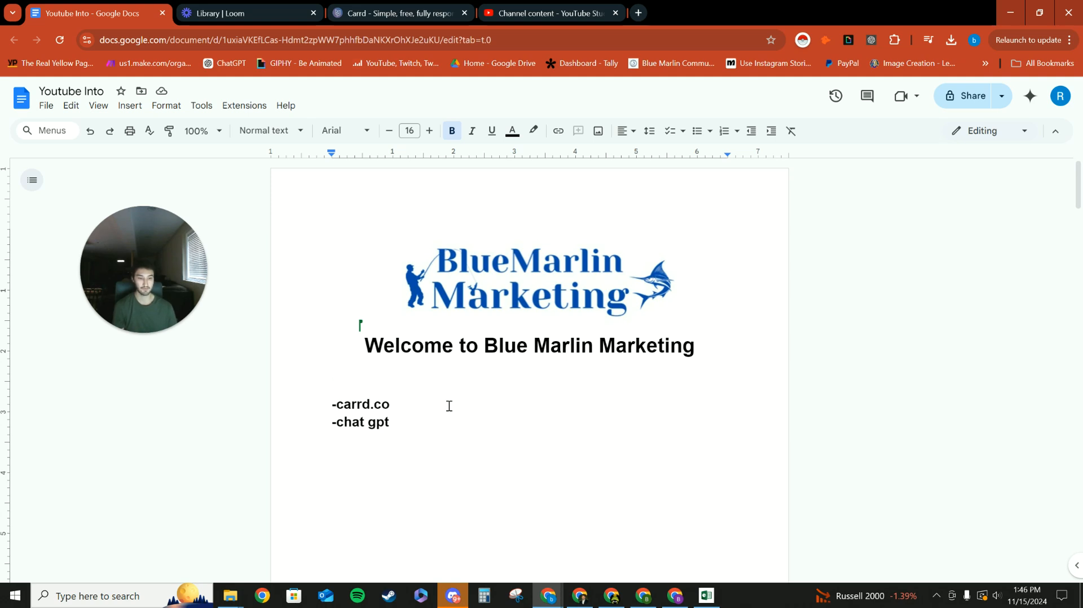
{"action": "left_click_drag", "start_coordinate": [398, 426], "coordinate": [341, 425]}
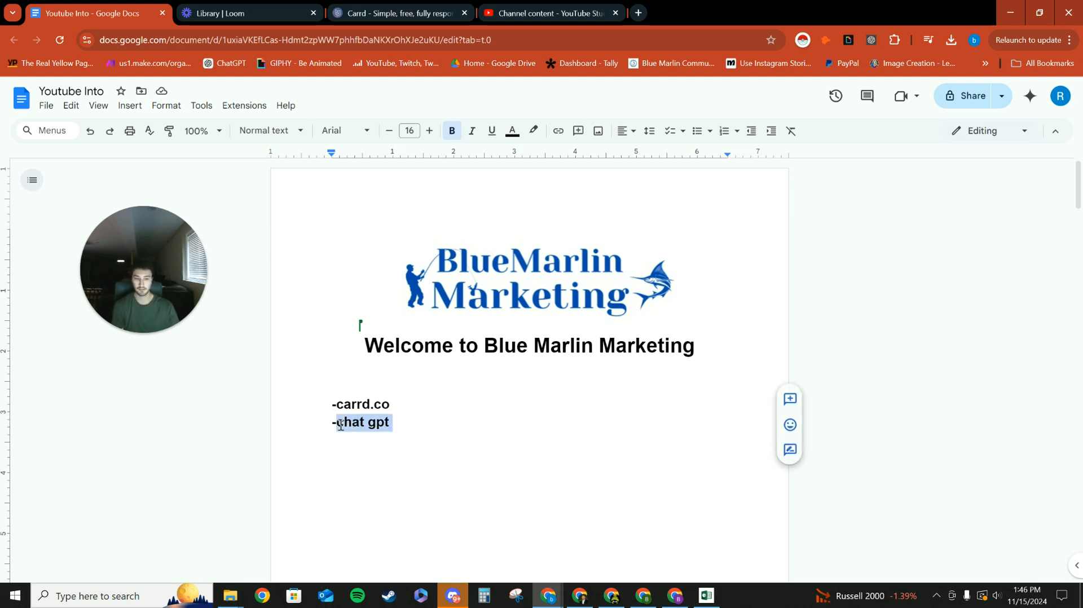
{"action": "left_click", "coordinate": [409, 411]}
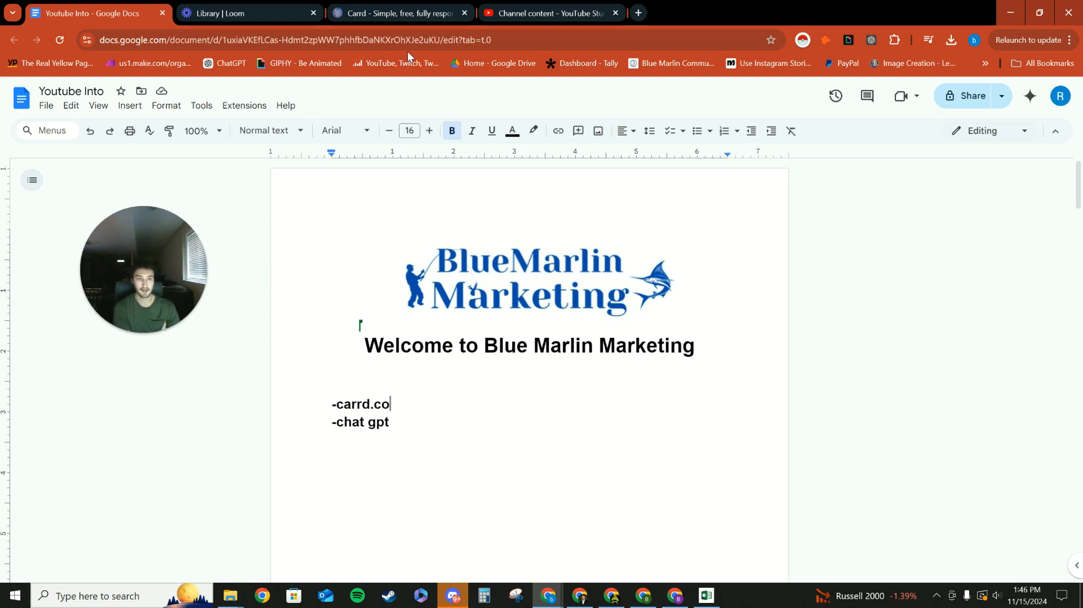
Switch to the Carrd website and open the dashboard.
{"action": "left_click", "coordinate": [405, 14]}
{"action": "left_click_drag", "start_coordinate": [165, 228], "coordinate": [248, 212]}
{"action": "left_click_drag", "start_coordinate": [169, 38], "coordinate": [147, 65]}
{"action": "left_click", "coordinate": [237, 102]}
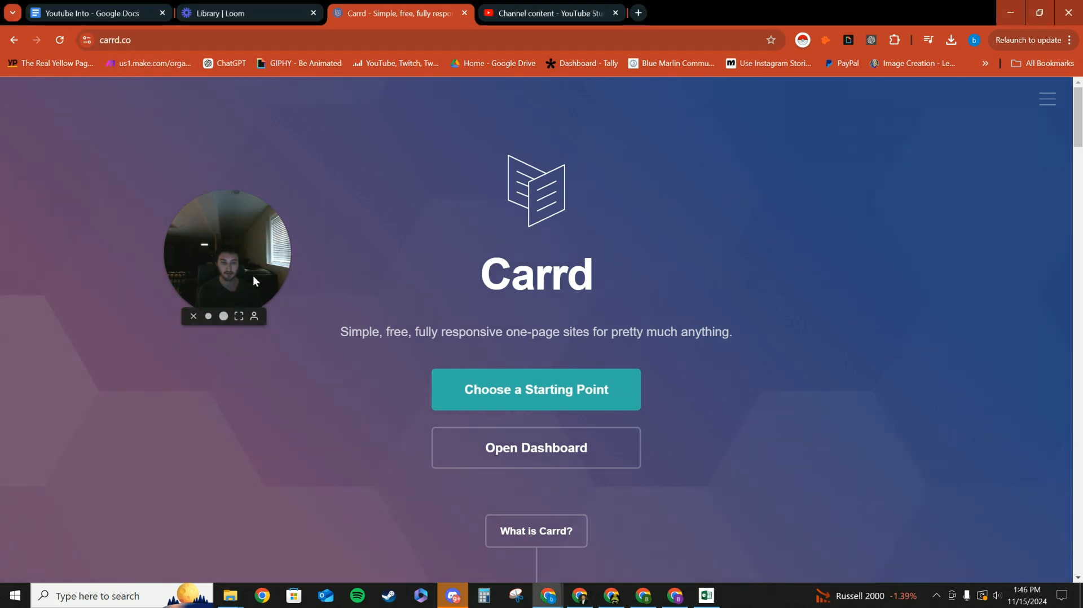
{"action": "left_click_drag", "start_coordinate": [252, 282], "coordinate": [239, 259]}
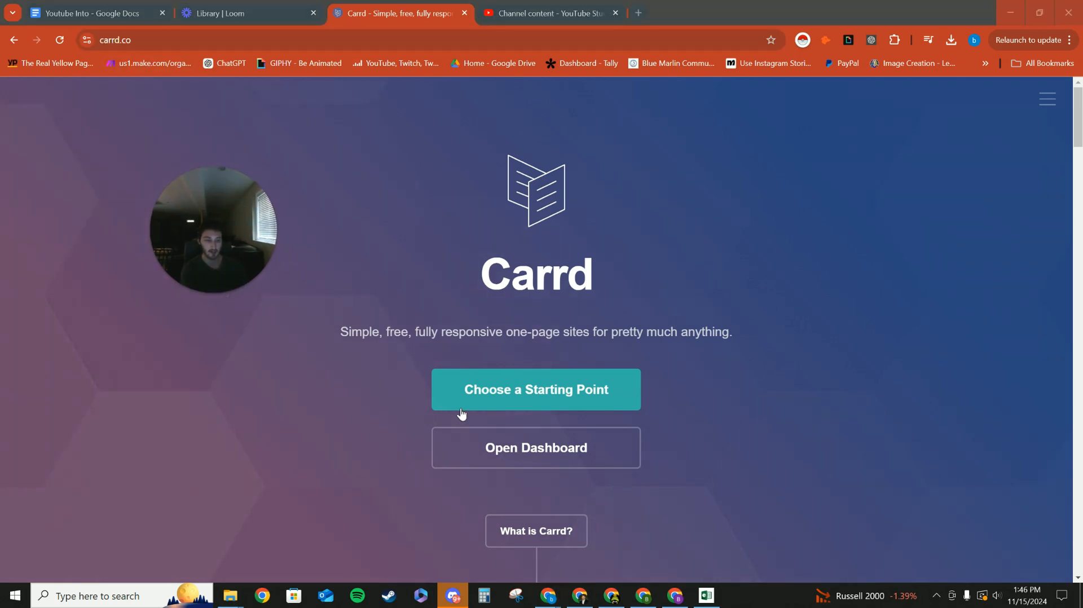
{"action": "left_click_drag", "start_coordinate": [260, 249], "coordinate": [259, 305]}
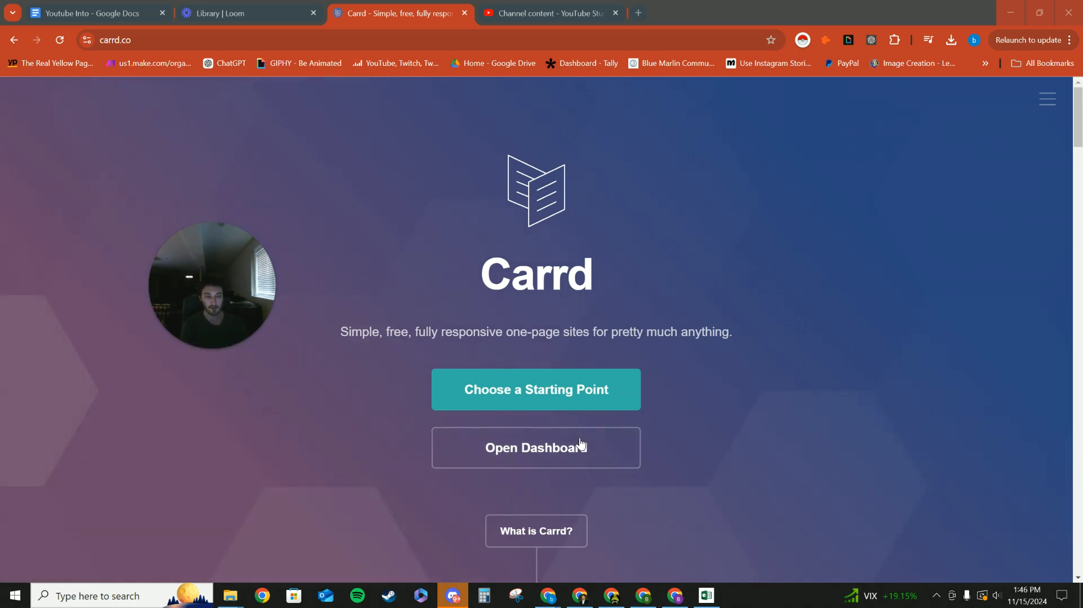
{"action": "left_click", "coordinate": [592, 452]}
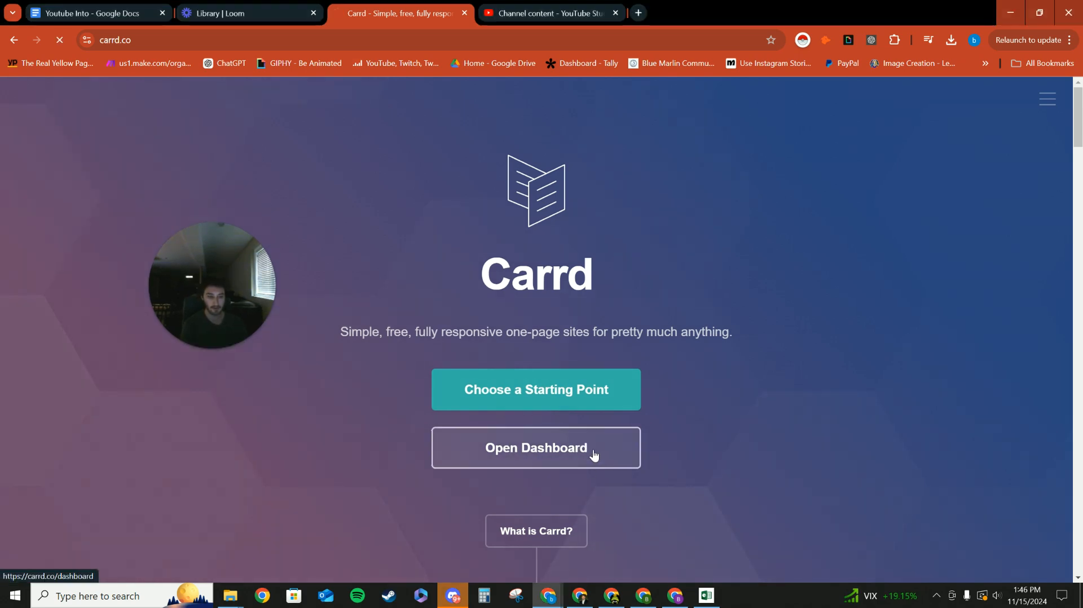
Look through the existing sites on the My Sites dashboard.
{"action": "scroll", "coordinate": [433, 298], "scroll_direction": "down", "scroll_amount": 18}
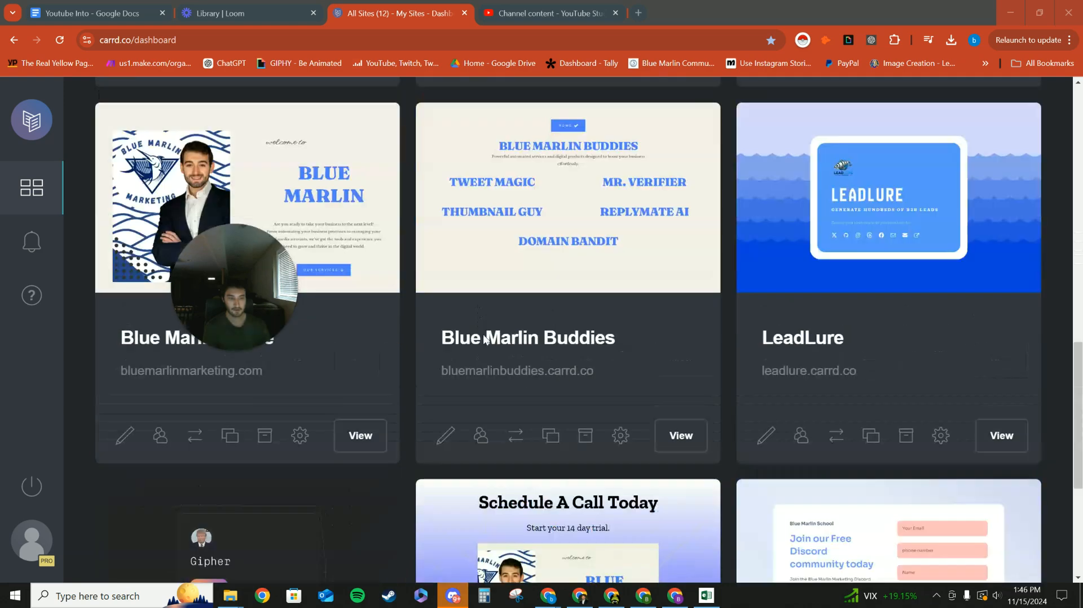
{"action": "scroll", "coordinate": [520, 380], "scroll_direction": "up", "scroll_amount": 15}
{"action": "scroll", "coordinate": [520, 381], "scroll_direction": "up", "scroll_amount": 4}
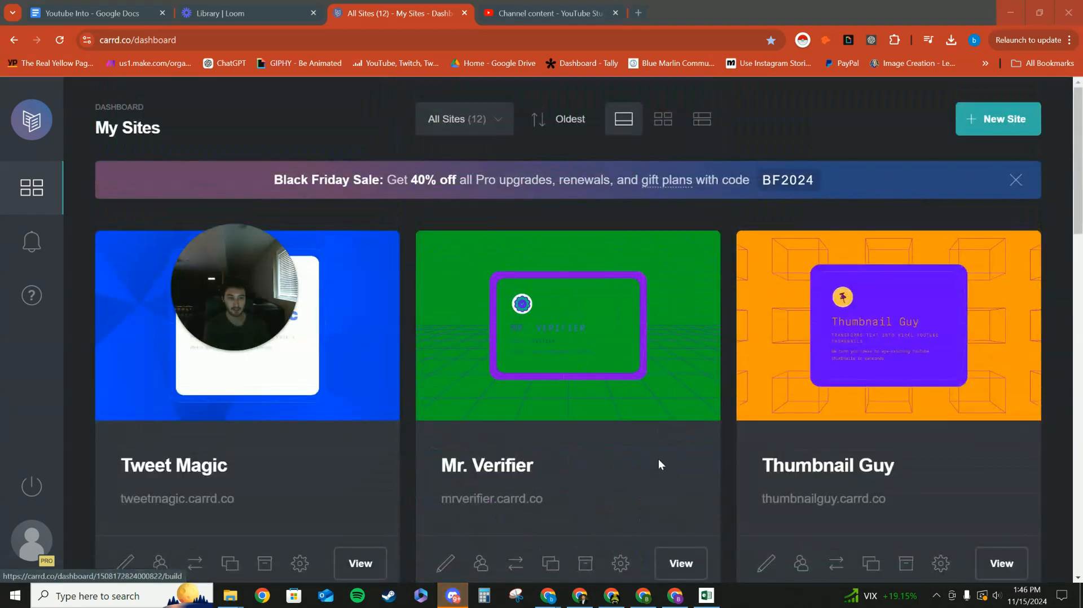
{"action": "left_click_drag", "start_coordinate": [256, 277], "coordinate": [208, 168]}
{"action": "scroll", "coordinate": [335, 410], "scroll_direction": "down", "scroll_amount": 5}
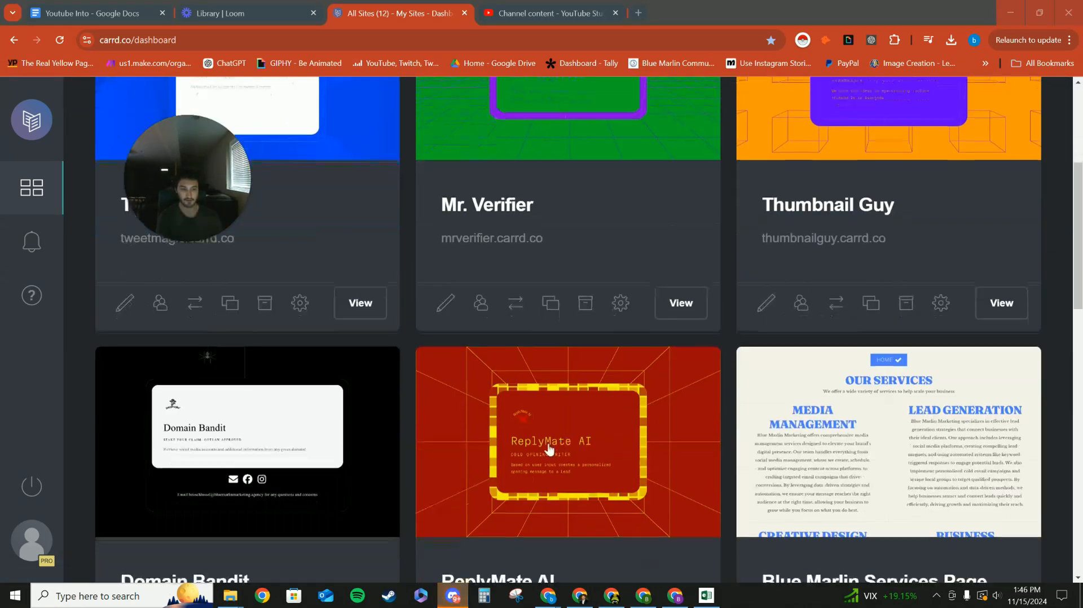
{"action": "scroll", "coordinate": [407, 367], "scroll_direction": "up", "scroll_amount": 5}
{"action": "left_click_drag", "start_coordinate": [184, 202], "coordinate": [174, 213]}
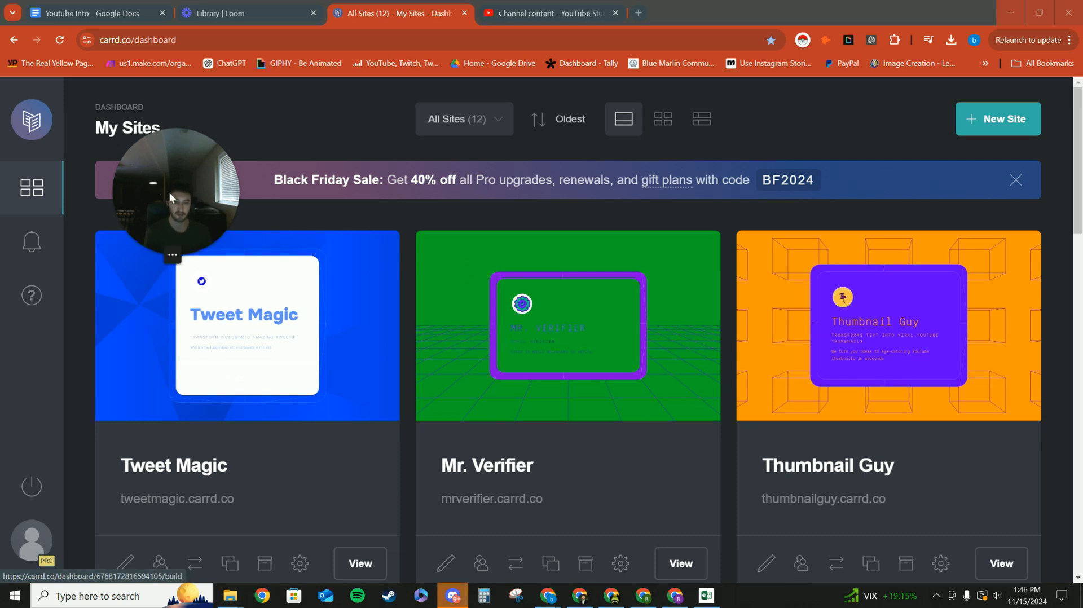
{"action": "left_click_drag", "start_coordinate": [188, 202], "coordinate": [193, 209]}
Start a new site and look through the default starting-point templates.
{"action": "left_click", "coordinate": [999, 116]}
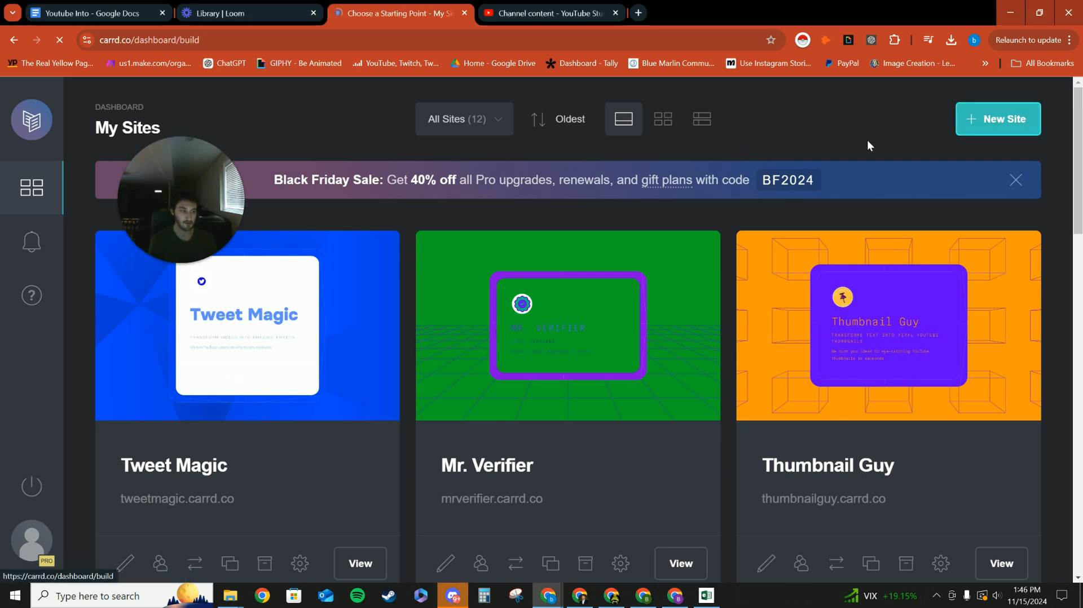
{"action": "left_click_drag", "start_coordinate": [206, 217], "coordinate": [202, 225]}
{"action": "scroll", "coordinate": [533, 429], "scroll_direction": "down", "scroll_amount": 5}
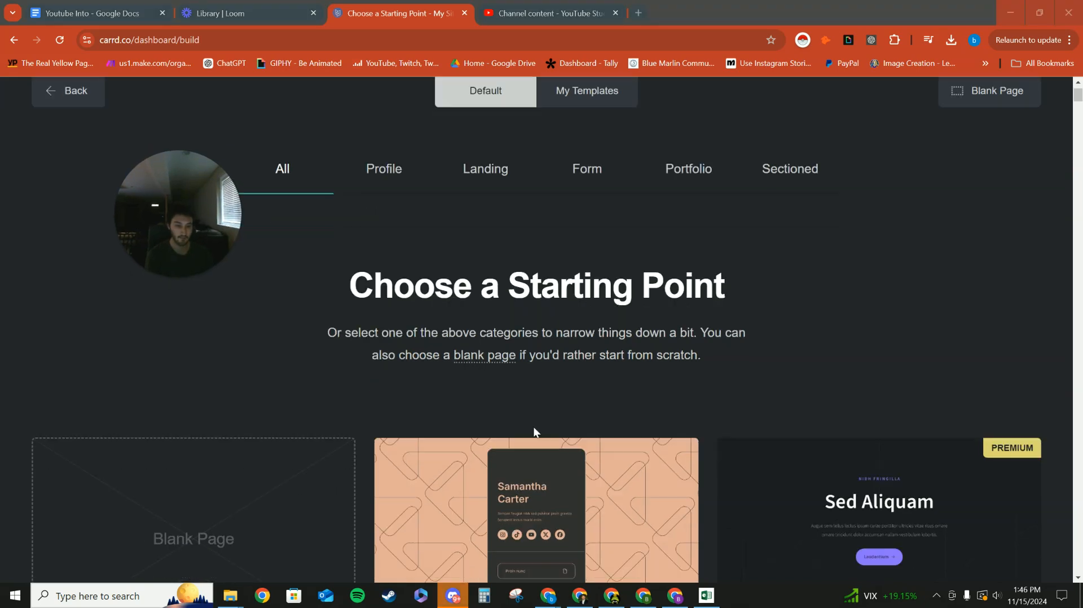
{"action": "scroll", "coordinate": [734, 366], "scroll_direction": "down", "scroll_amount": 4}
{"action": "scroll", "coordinate": [694, 305], "scroll_direction": "down", "scroll_amount": 4}
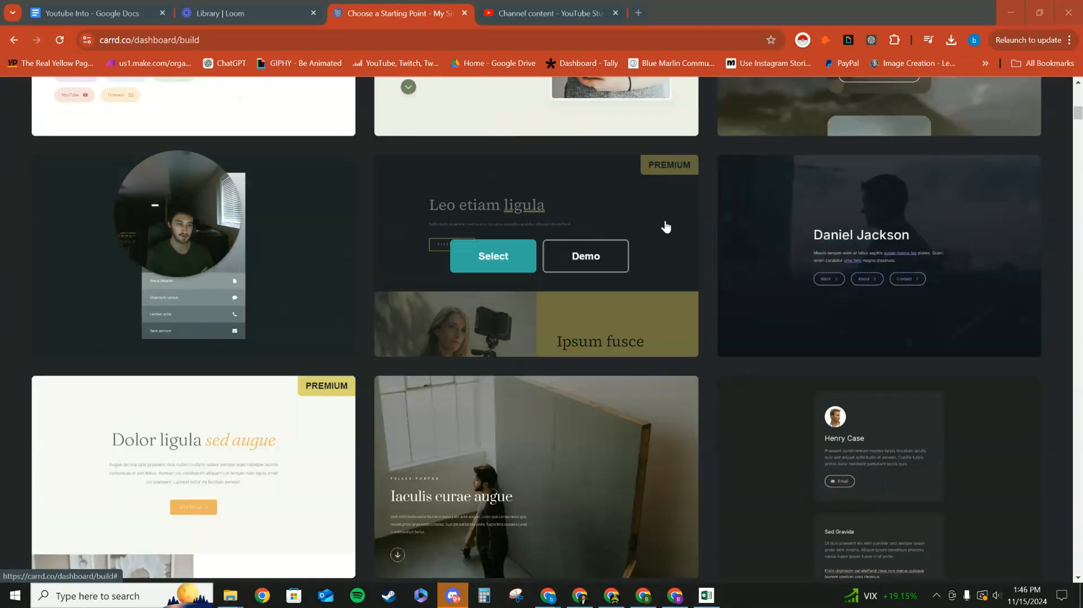
{"action": "scroll", "coordinate": [660, 210], "scroll_direction": "down", "scroll_amount": 4}
{"action": "scroll", "coordinate": [652, 382], "scroll_direction": "down", "scroll_amount": 10}
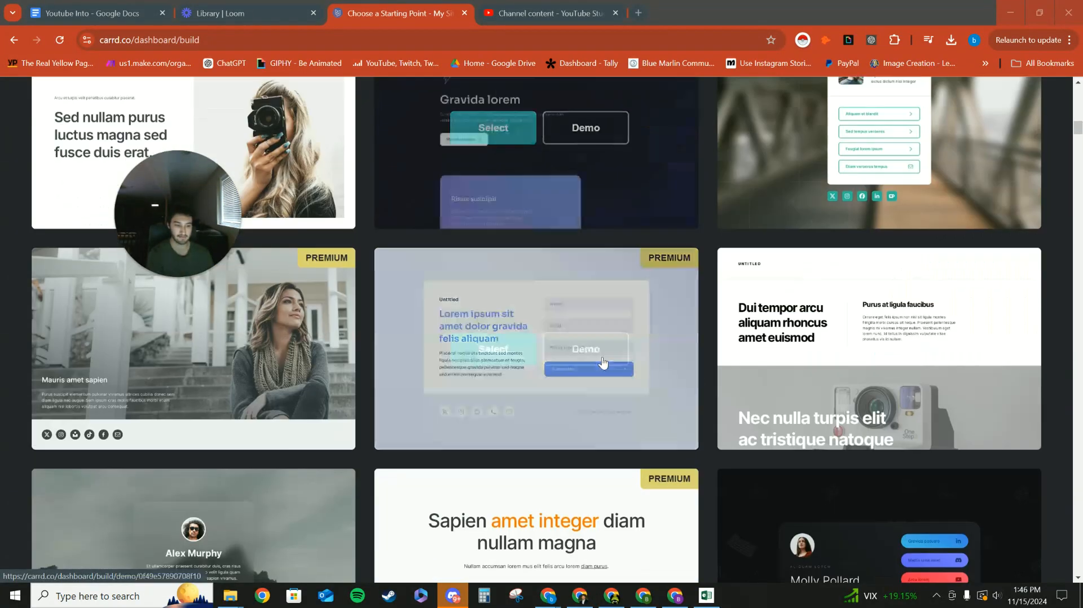
{"action": "scroll", "coordinate": [611, 357], "scroll_direction": "down", "scroll_amount": 4}
{"action": "scroll", "coordinate": [691, 288], "scroll_direction": "down", "scroll_amount": 9}
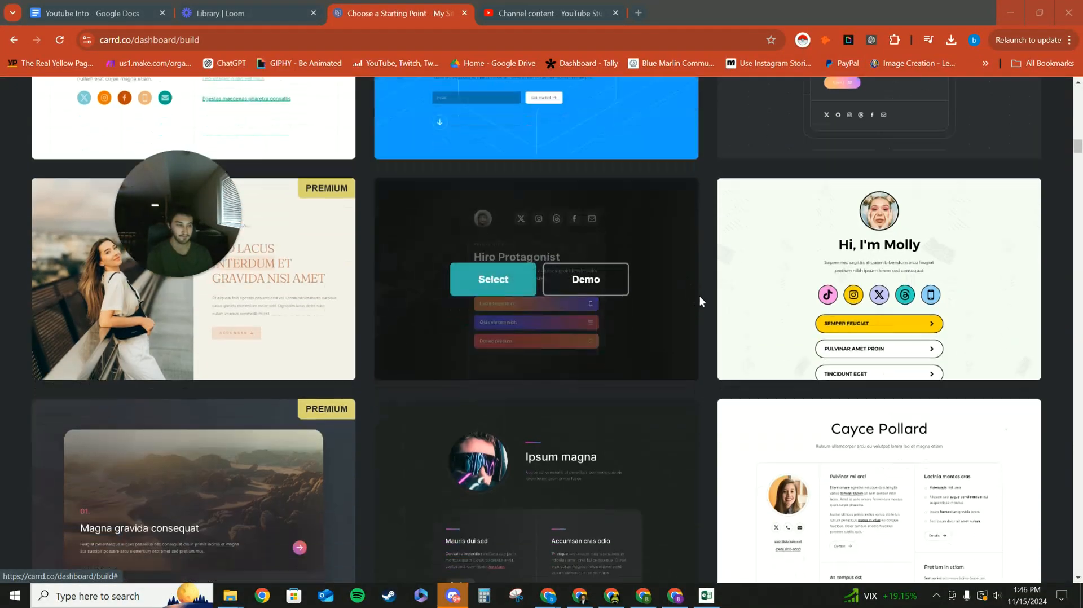
{"action": "scroll", "coordinate": [688, 321], "scroll_direction": "down", "scroll_amount": 9}
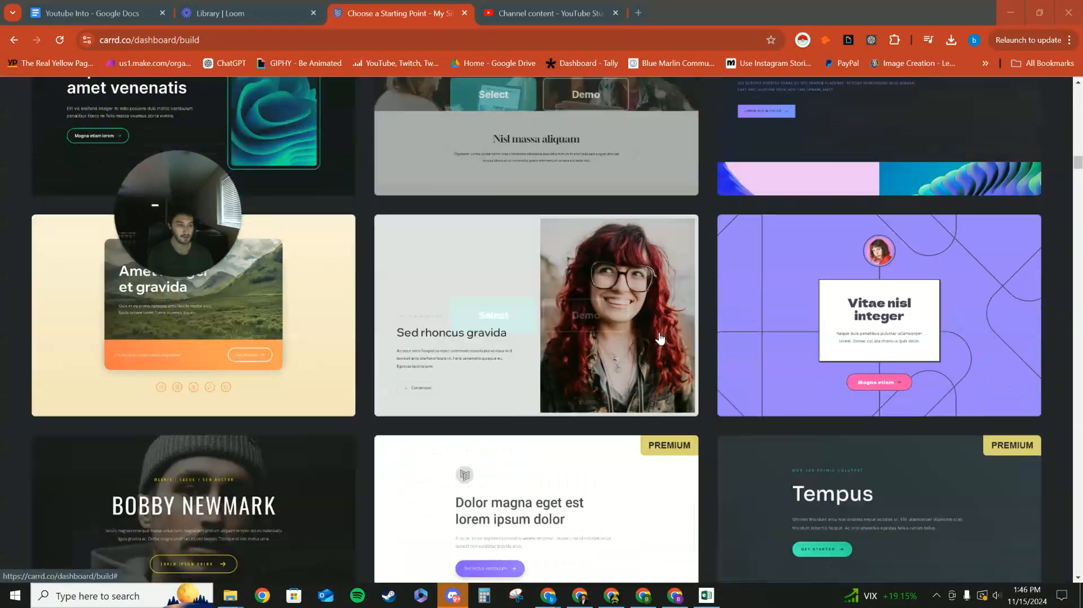
{"action": "scroll", "coordinate": [502, 334], "scroll_direction": "down", "scroll_amount": 3}
{"action": "scroll", "coordinate": [502, 334], "scroll_direction": "down", "scroll_amount": 6}
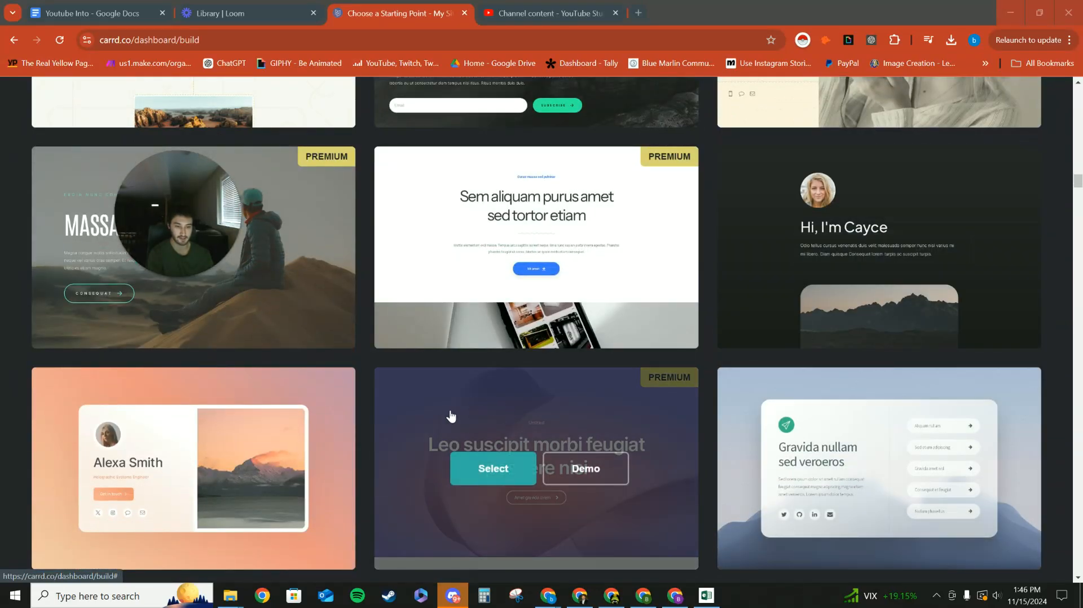
{"action": "scroll", "coordinate": [449, 416], "scroll_direction": "down", "scroll_amount": 5}
Choose a blank page as the new site's starting point.
{"action": "scroll", "coordinate": [972, 336], "scroll_direction": "up", "scroll_amount": 15}
{"action": "scroll", "coordinate": [972, 337], "scroll_direction": "up", "scroll_amount": 12}
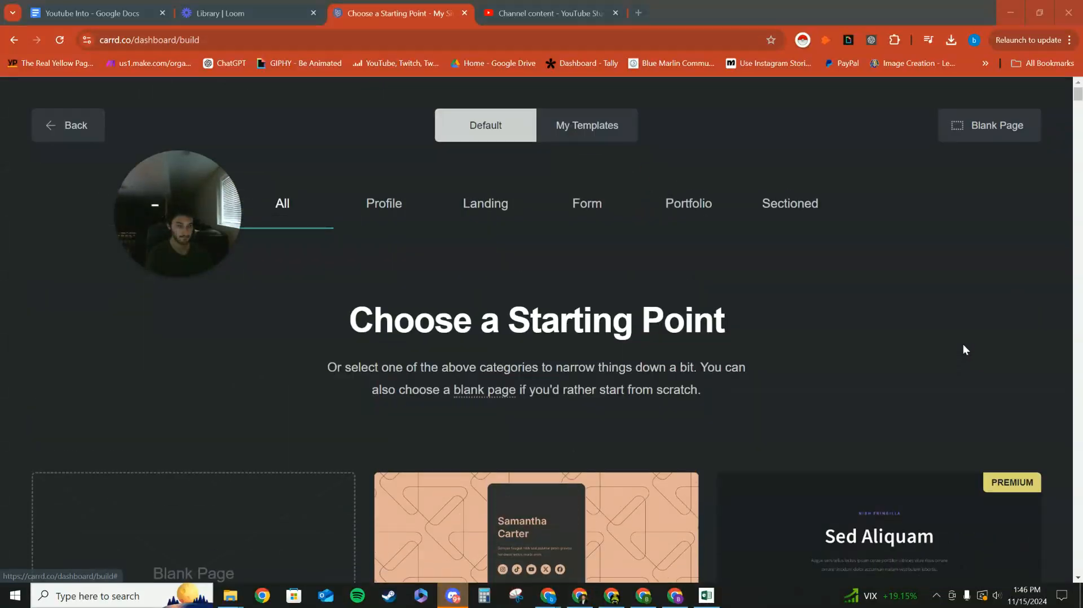
{"action": "left_click", "coordinate": [993, 119]}
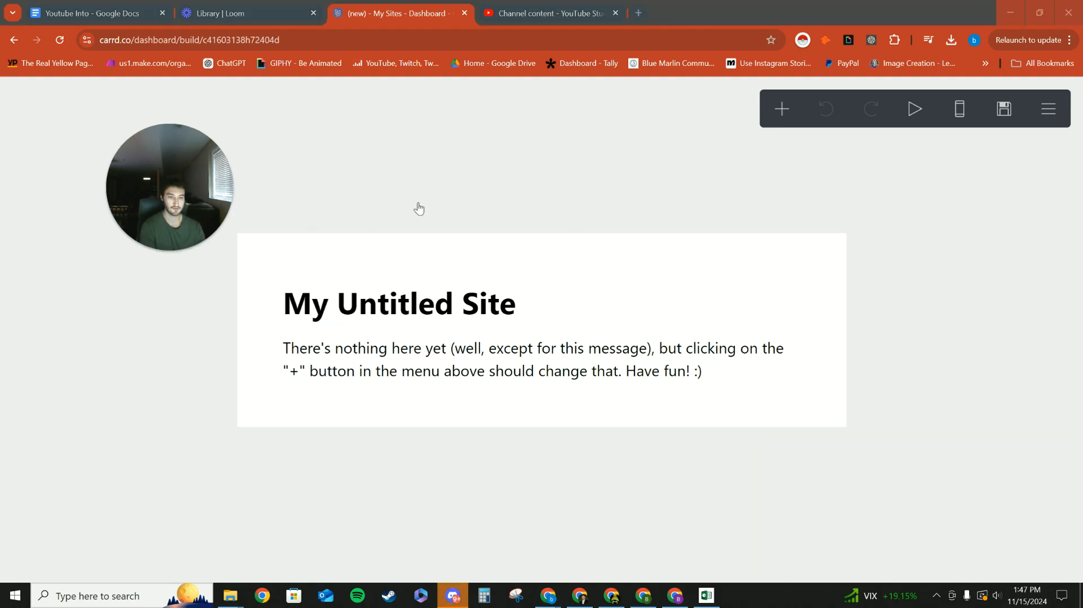
Try to clear the text of the "My Untitled Site" title.
{"action": "left_click", "coordinate": [586, 289]}
{"action": "left_click_drag", "start_coordinate": [240, 204], "coordinate": [667, 176]}
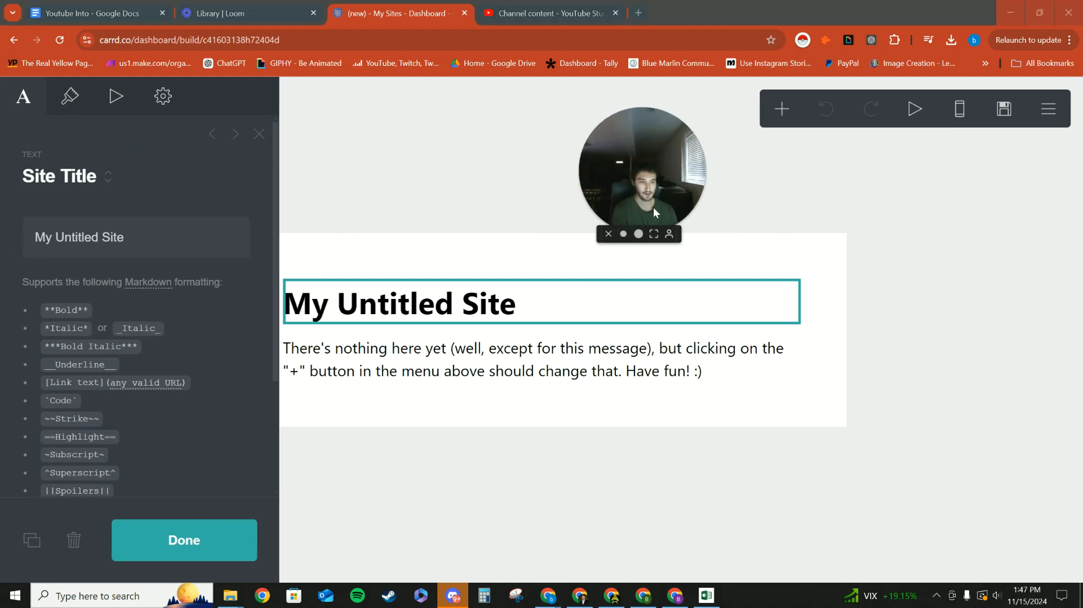
{"action": "left_click_drag", "start_coordinate": [653, 208], "coordinate": [663, 185]}
{"action": "triple_click", "coordinate": [177, 241]}
{"action": "key", "text": "BackSpace"}
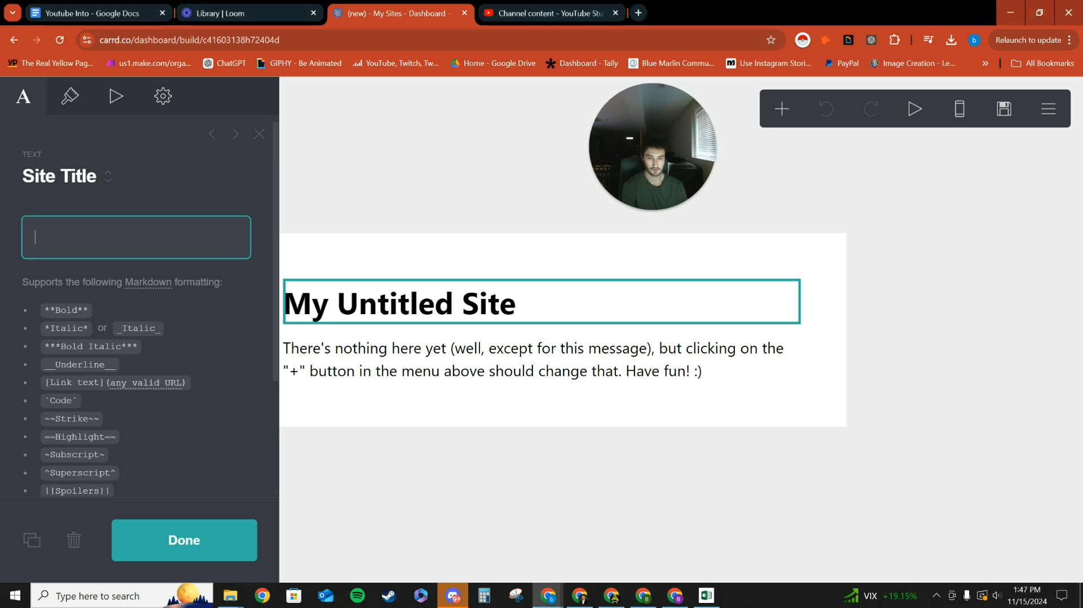
Look through the settings of the background and of the page box.
{"action": "left_click", "coordinate": [384, 228]}
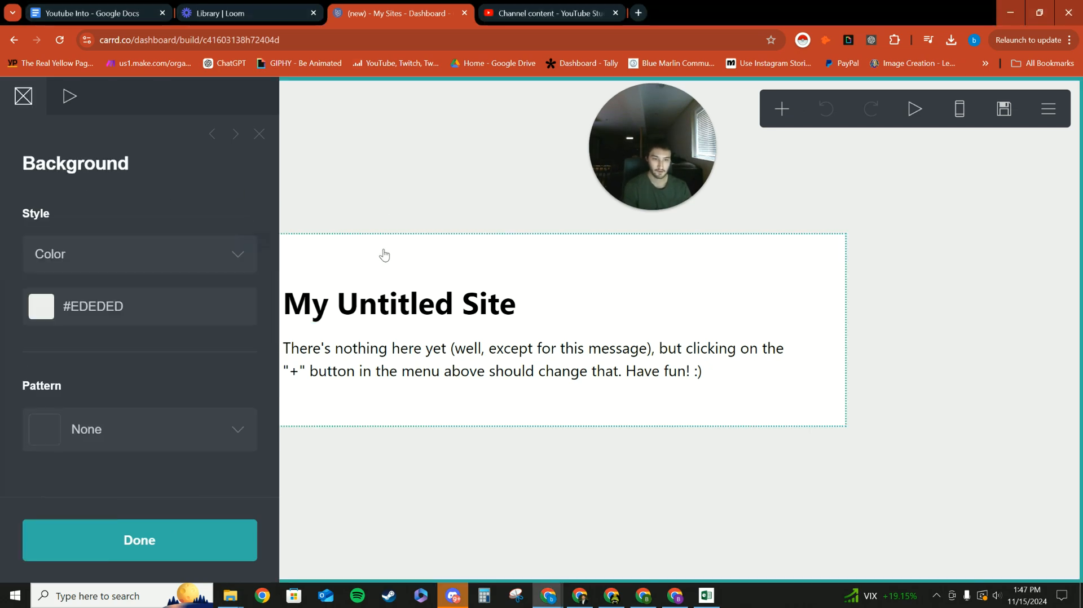
{"action": "left_click", "coordinate": [385, 266]}
{"action": "scroll", "coordinate": [129, 451], "scroll_direction": "down", "scroll_amount": 10}
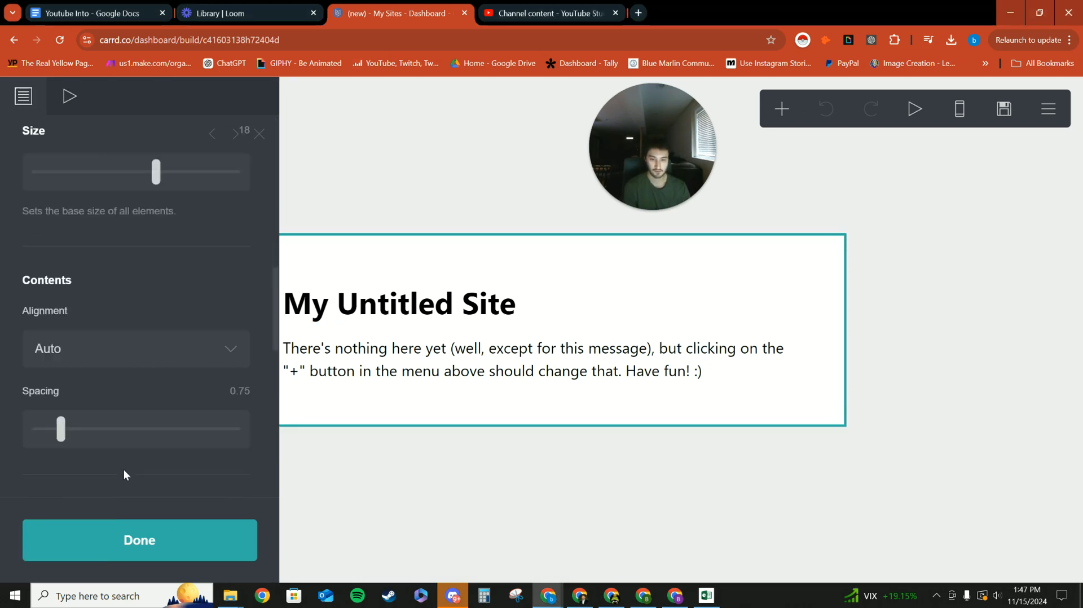
{"action": "scroll", "coordinate": [119, 457], "scroll_direction": "down", "scroll_amount": 4}
{"action": "left_click", "coordinate": [370, 495]}
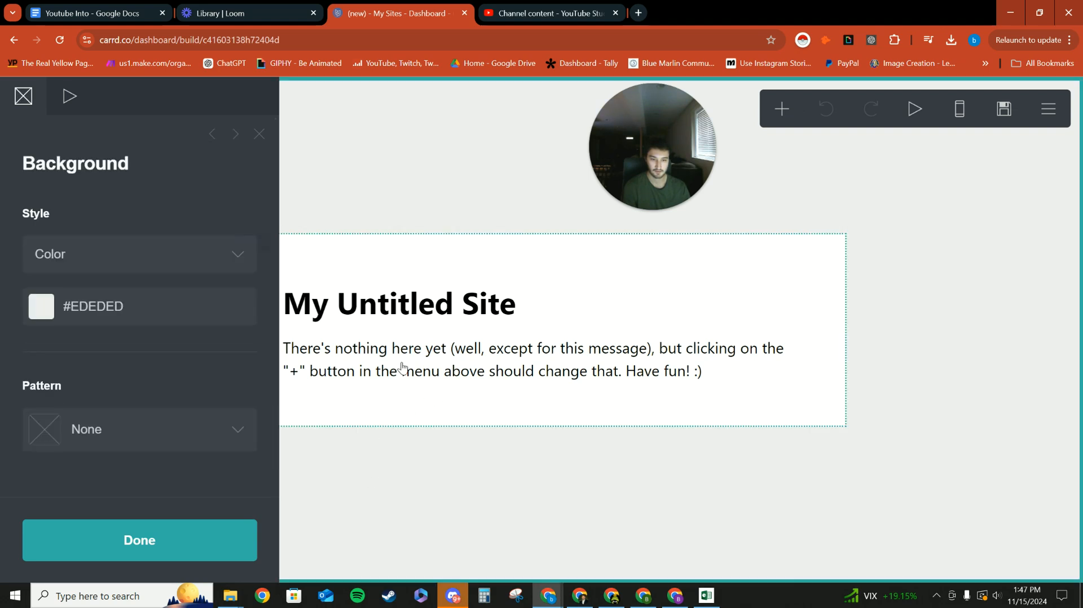
{"action": "left_click", "coordinate": [259, 134]}
{"action": "left_click", "coordinate": [337, 281]}
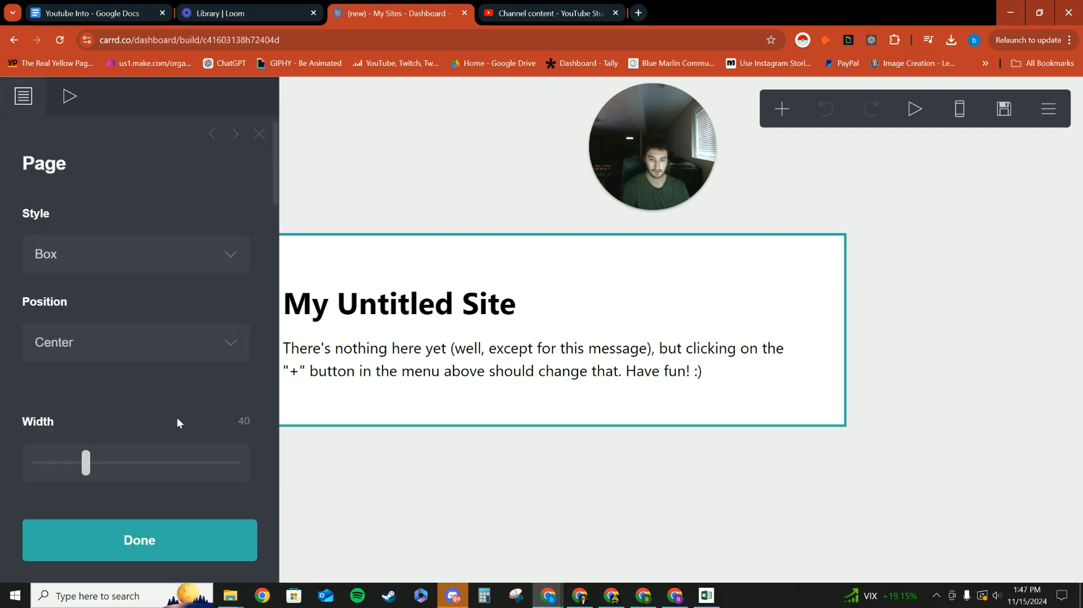
{"action": "scroll", "coordinate": [169, 418], "scroll_direction": "down", "scroll_amount": 10}
Delete the "My Untitled Site" title and the placeholder text below it from the page.
{"action": "left_click", "coordinate": [494, 323]}
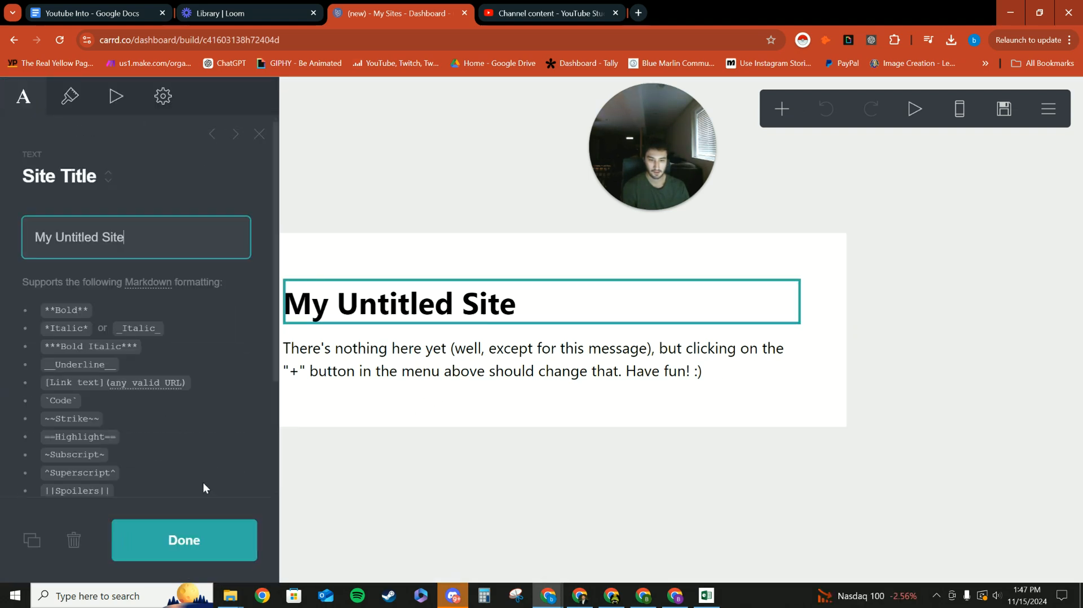
{"action": "left_click", "coordinate": [73, 546]}
{"action": "left_click", "coordinate": [376, 346]}
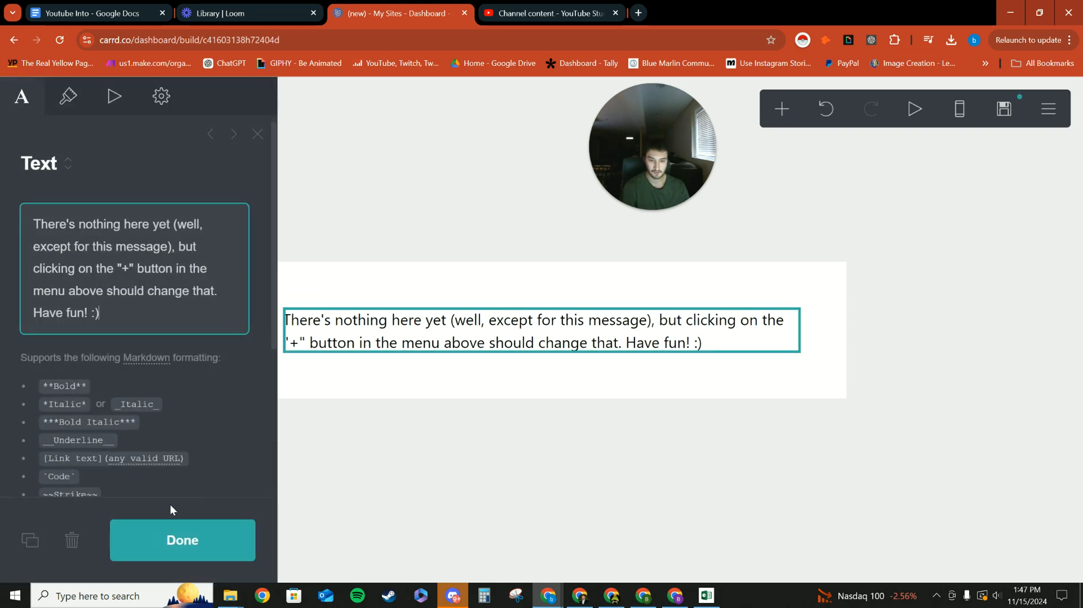
{"action": "left_click", "coordinate": [73, 547]}
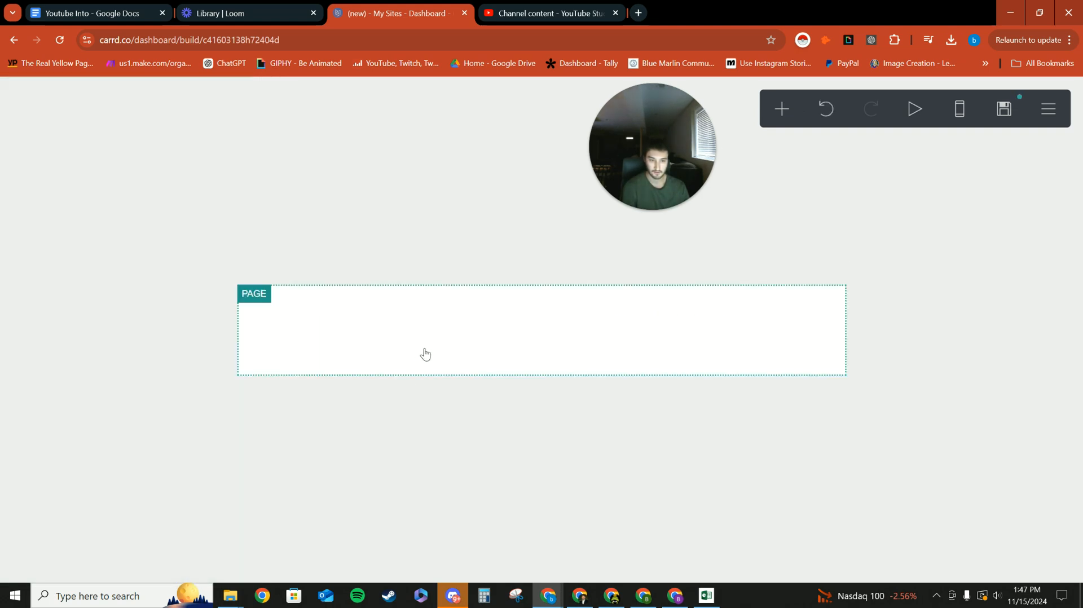
Add a text element to the empty page box and try to move it higher up.
{"action": "left_click", "coordinate": [471, 293]}
{"action": "left_click", "coordinate": [737, 241]}
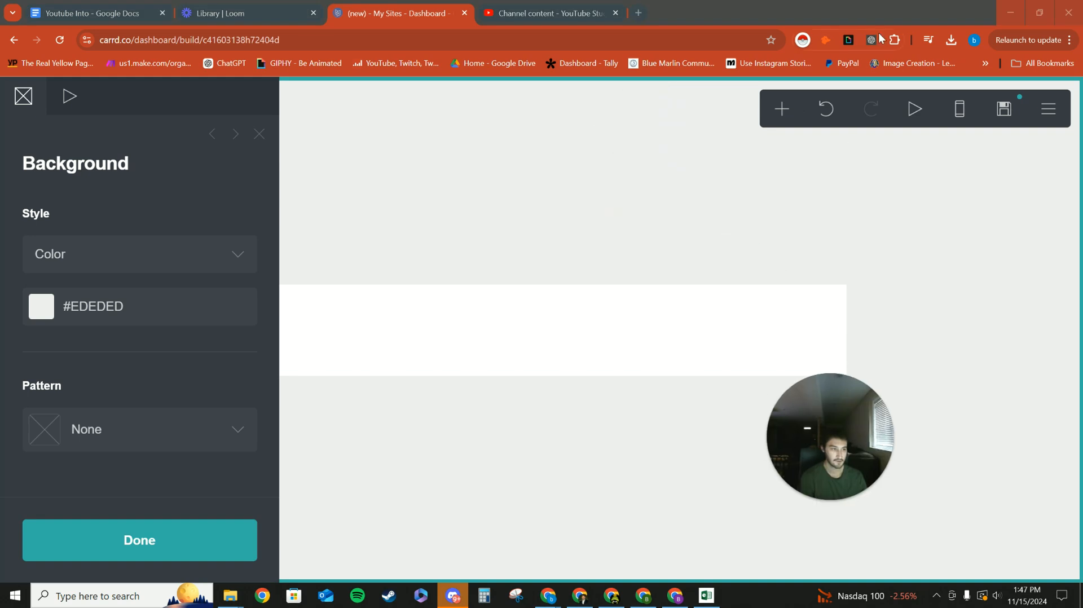
{"action": "left_click", "coordinate": [783, 112]}
{"action": "left_click", "coordinate": [581, 184]}
{"action": "left_click_drag", "start_coordinate": [448, 317], "coordinate": [447, 181]}
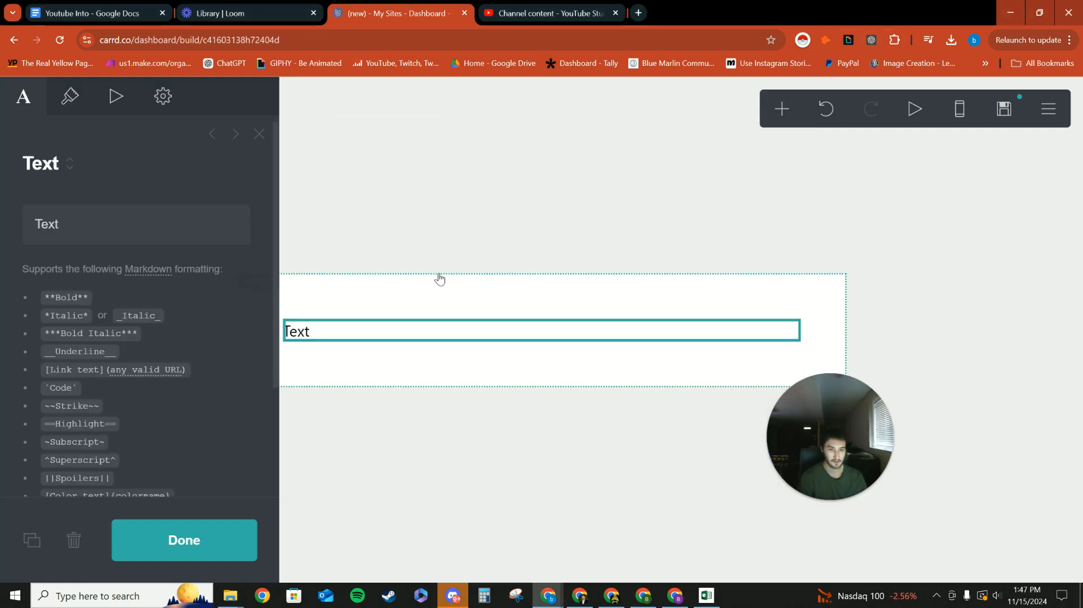
Set the page box's position to Top.
{"action": "left_click", "coordinate": [713, 284]}
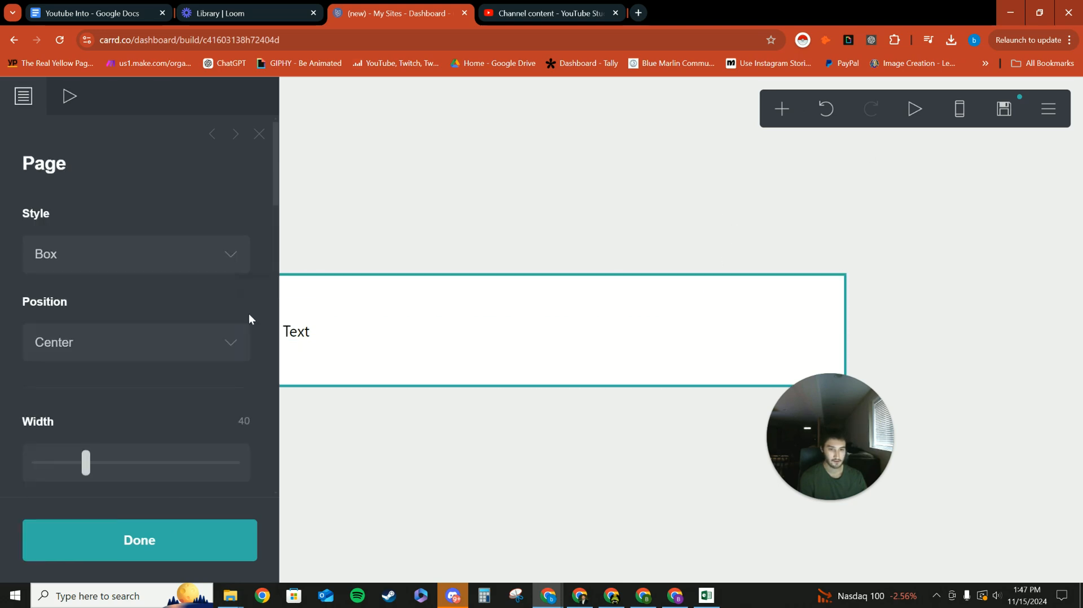
{"action": "scroll", "coordinate": [49, 186], "scroll_direction": "down", "scroll_amount": 3}
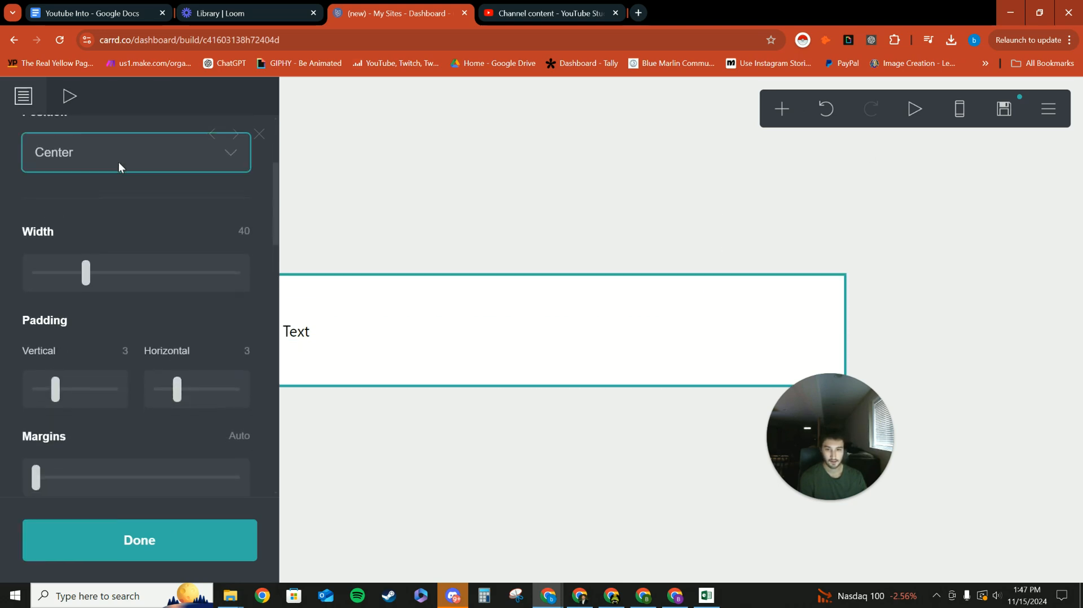
{"action": "left_click", "coordinate": [214, 156]}
{"action": "left_click", "coordinate": [70, 224]}
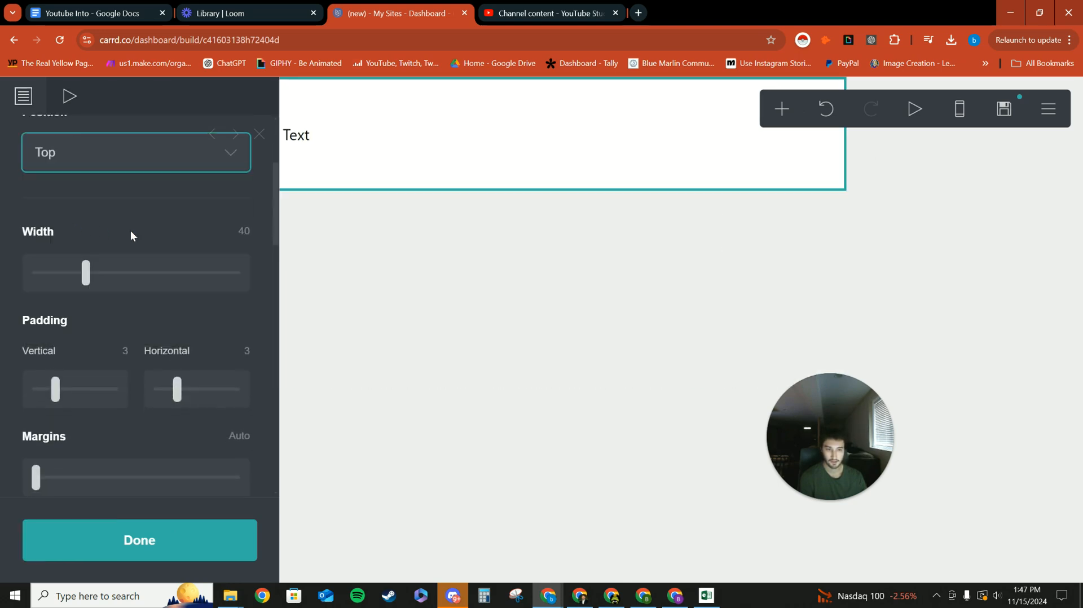
Close the page box settings and change the text element's content to "Join our free community today".
{"action": "scroll", "coordinate": [136, 202], "scroll_direction": "up", "scroll_amount": 3}
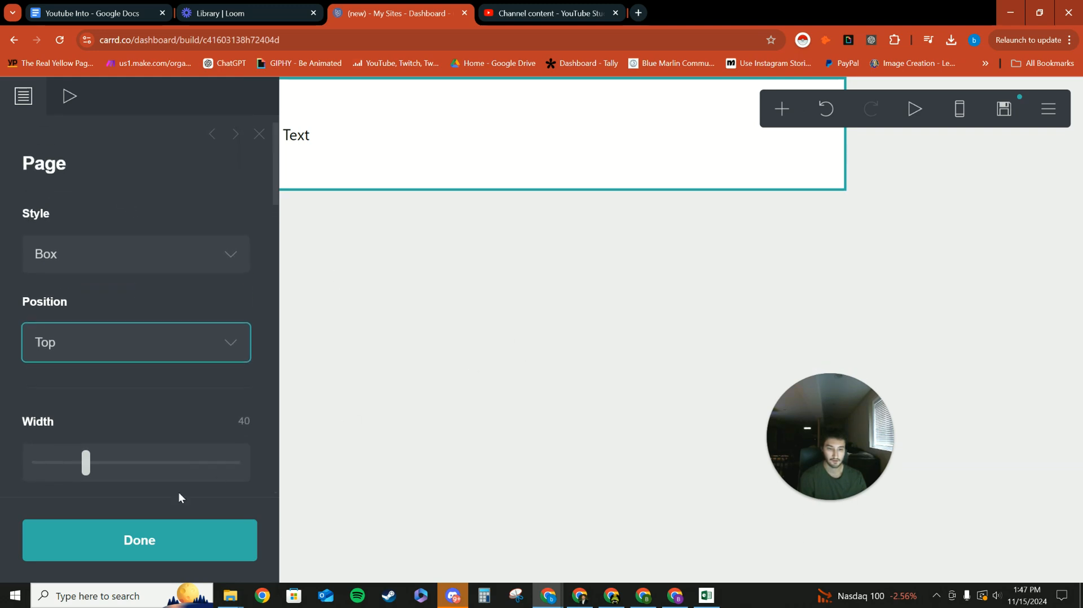
{"action": "left_click", "coordinate": [169, 539]}
{"action": "left_click", "coordinate": [299, 135]}
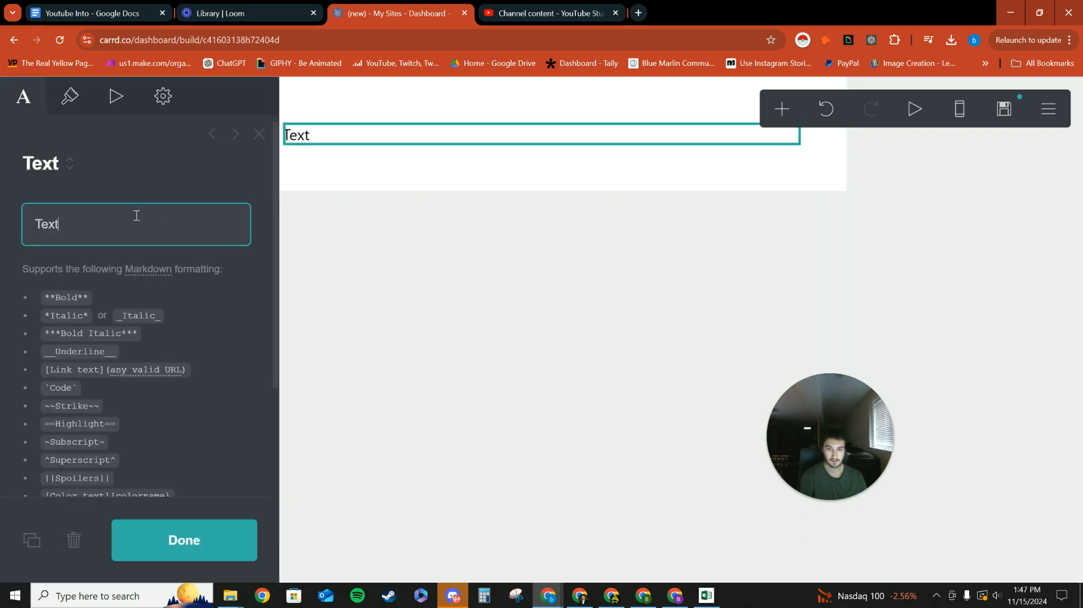
{"action": "key", "text": "BackSpace"}
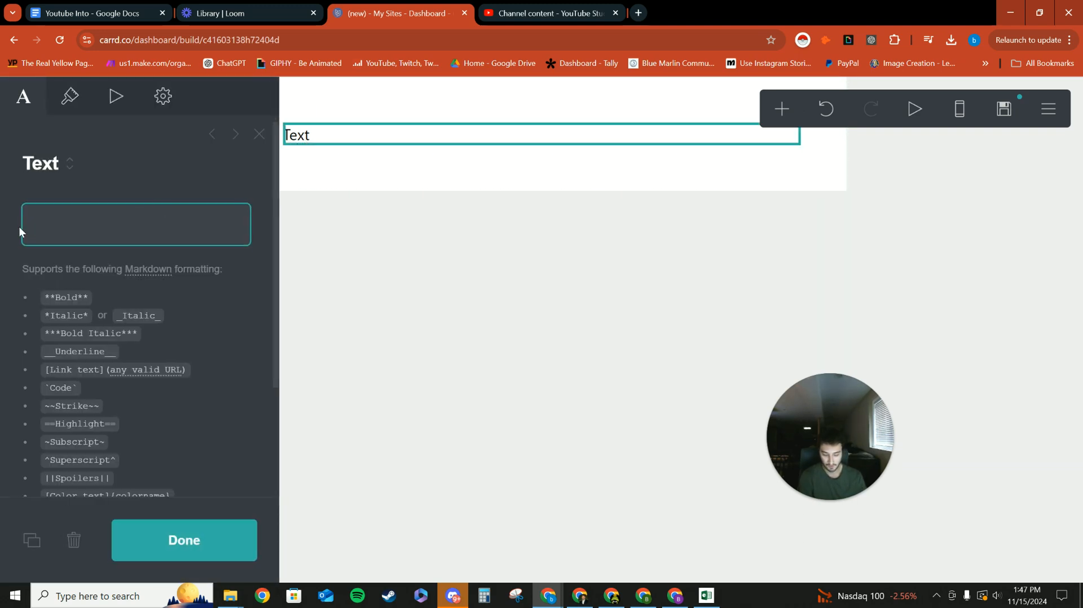
{"action": "type", "text": "Join "}
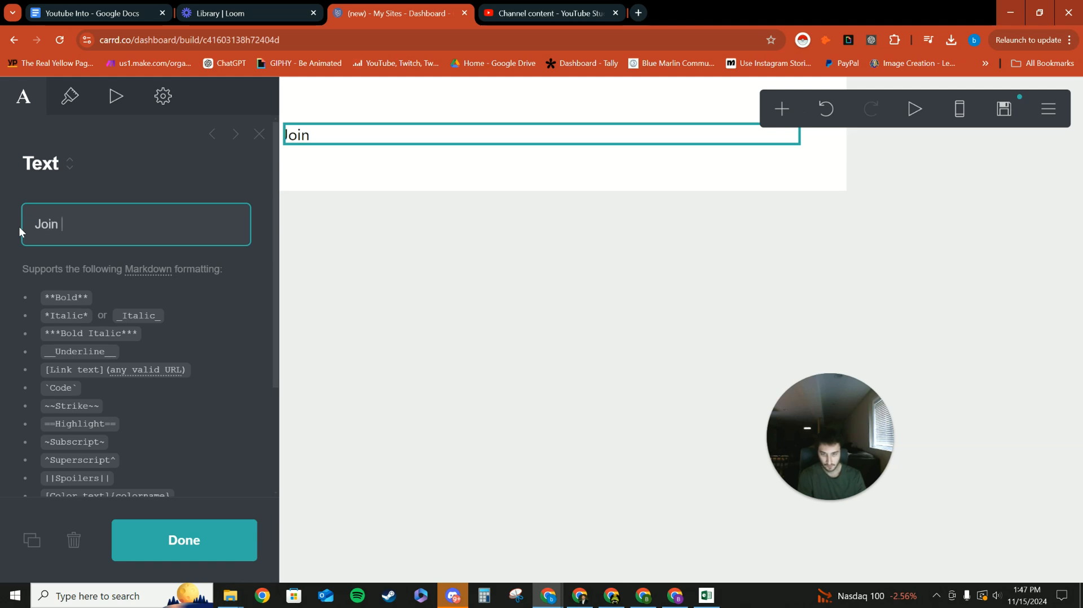
{"action": "type", "text": "our f"}
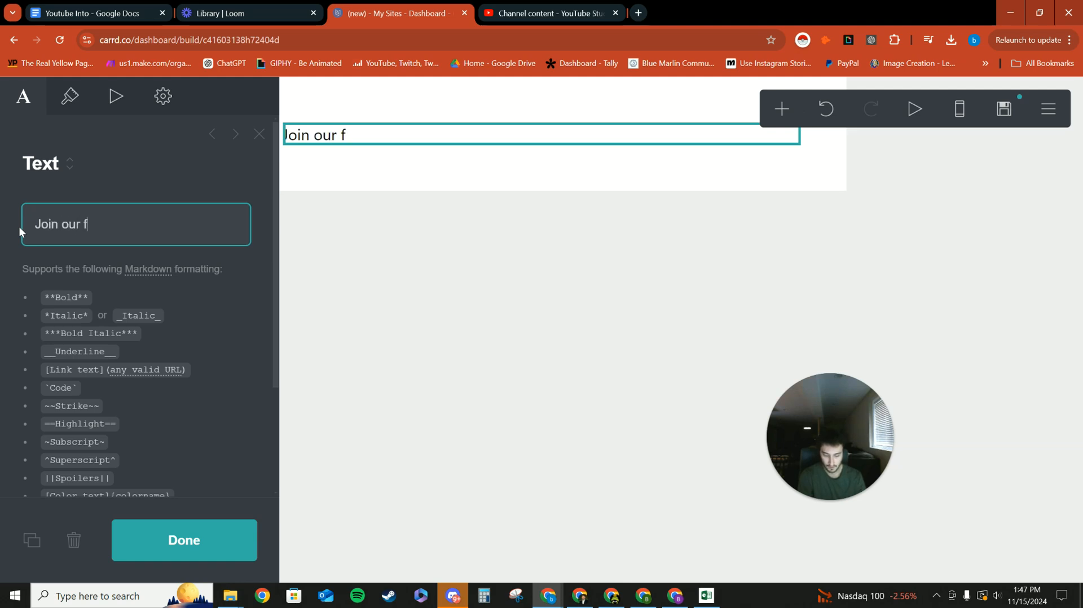
{"action": "type", "text": "ree comm"}
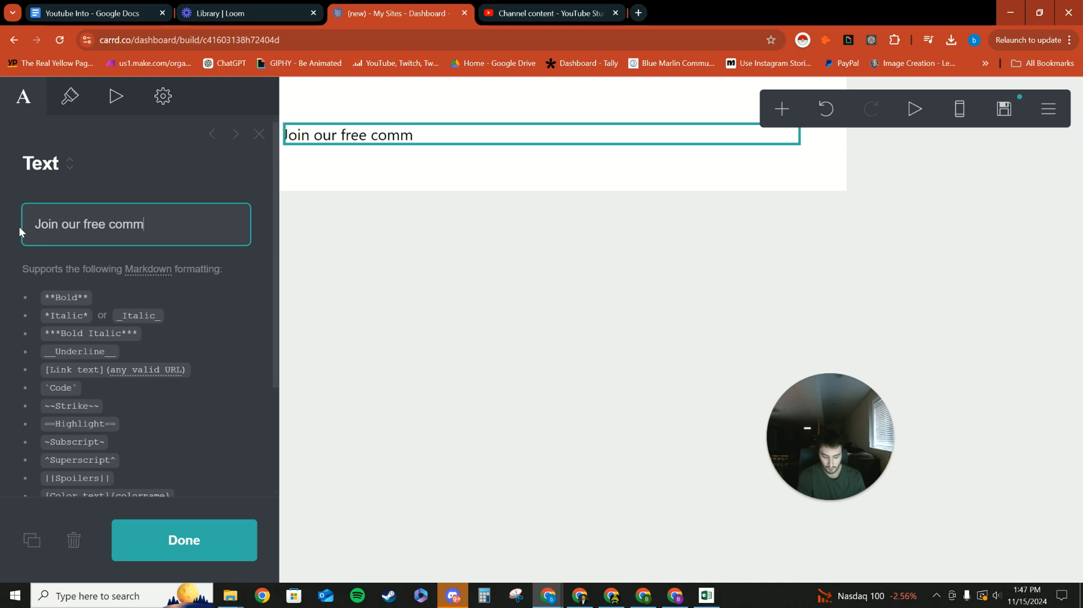
{"action": "type", "text": "inity today"}
{"action": "right_click", "coordinate": [141, 226]}
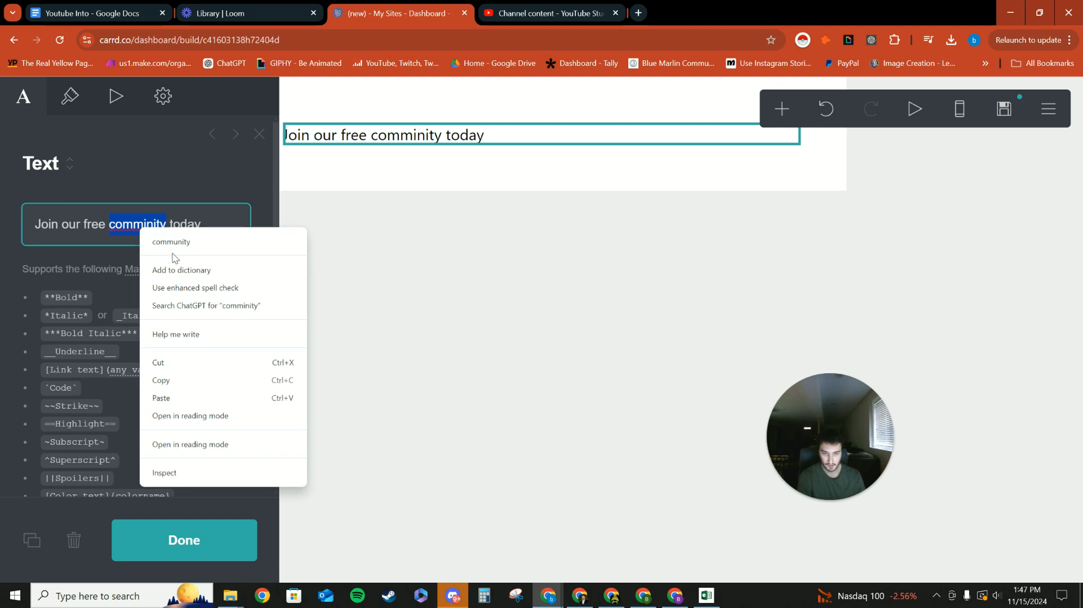
{"action": "left_click", "coordinate": [171, 243]}
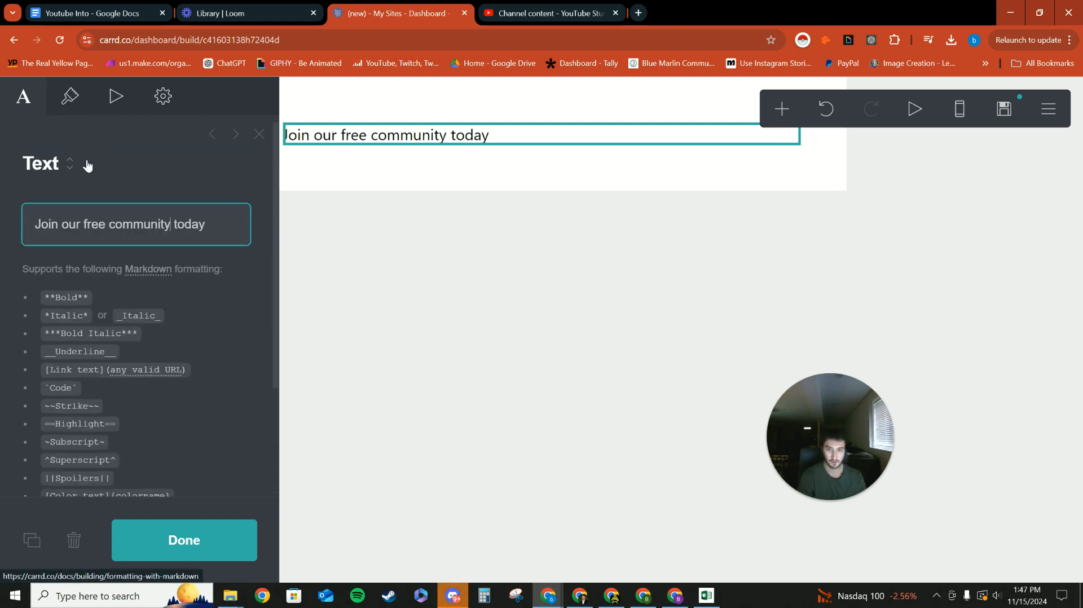
Set the size of the "Join our free community today" text to 2.375, keeping the default font.
{"action": "left_click", "coordinate": [69, 97]}
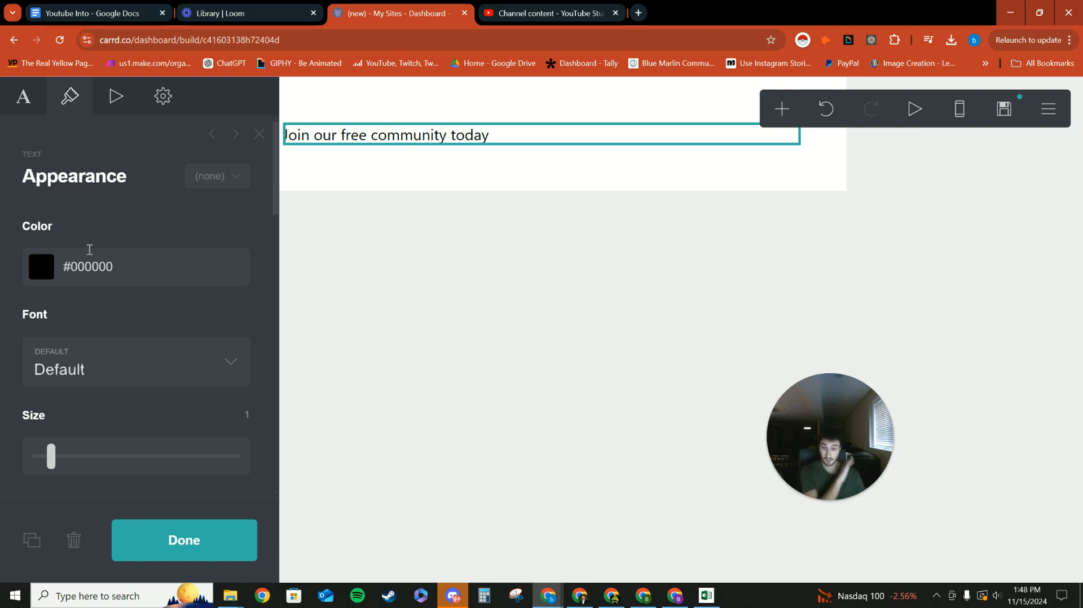
{"action": "scroll", "coordinate": [84, 357], "scroll_direction": "down", "scroll_amount": 3}
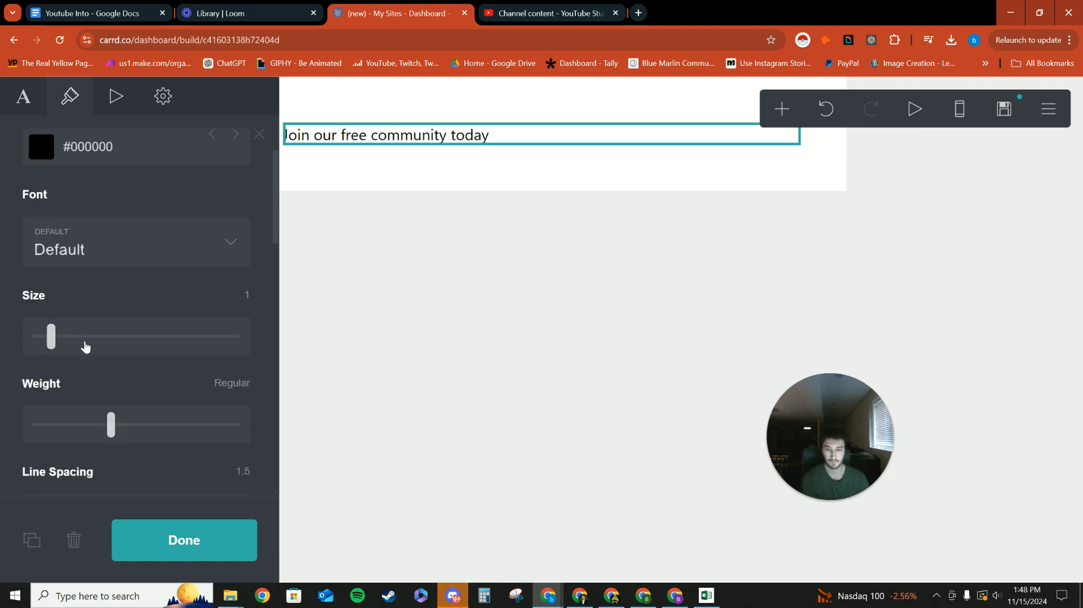
{"action": "left_click", "coordinate": [85, 252]}
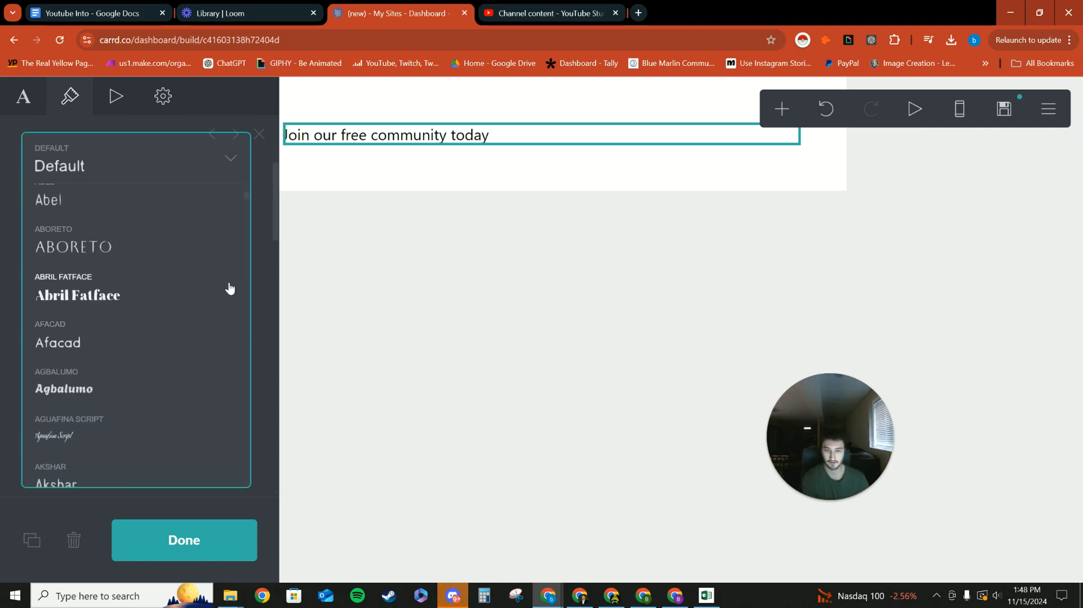
{"action": "left_click", "coordinate": [256, 263]}
{"action": "left_click_drag", "start_coordinate": [53, 260], "coordinate": [113, 255]}
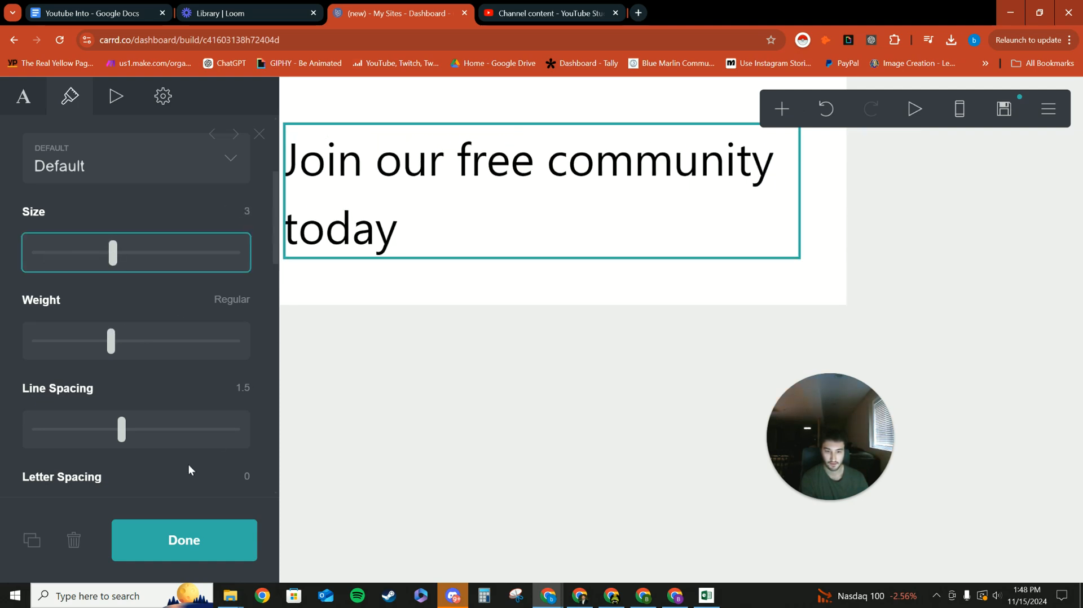
{"action": "scroll", "coordinate": [169, 445], "scroll_direction": "down", "scroll_amount": 10}
{"action": "scroll", "coordinate": [167, 285], "scroll_direction": "up", "scroll_amount": 6}
{"action": "scroll", "coordinate": [187, 254], "scroll_direction": "up", "scroll_amount": 4}
{"action": "scroll", "coordinate": [112, 220], "scroll_direction": "up", "scroll_amount": 2}
{"action": "left_click_drag", "start_coordinate": [114, 251], "coordinate": [97, 252]}
{"action": "left_click", "coordinate": [392, 284]}
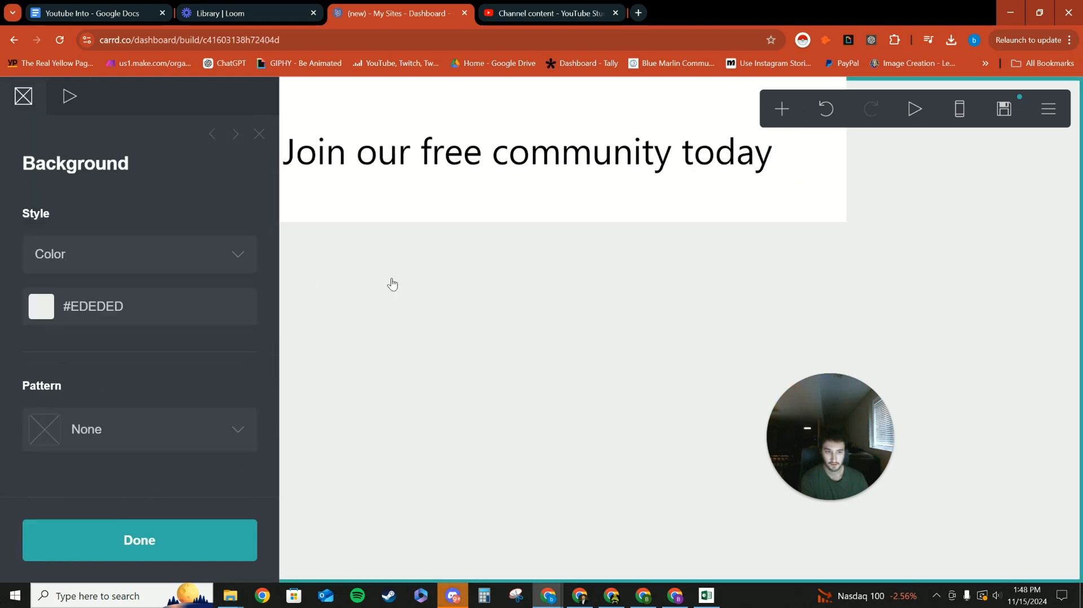
Look through the heading text's color picker, Markdown formatting list and appearance settings.
{"action": "left_click", "coordinate": [378, 172]}
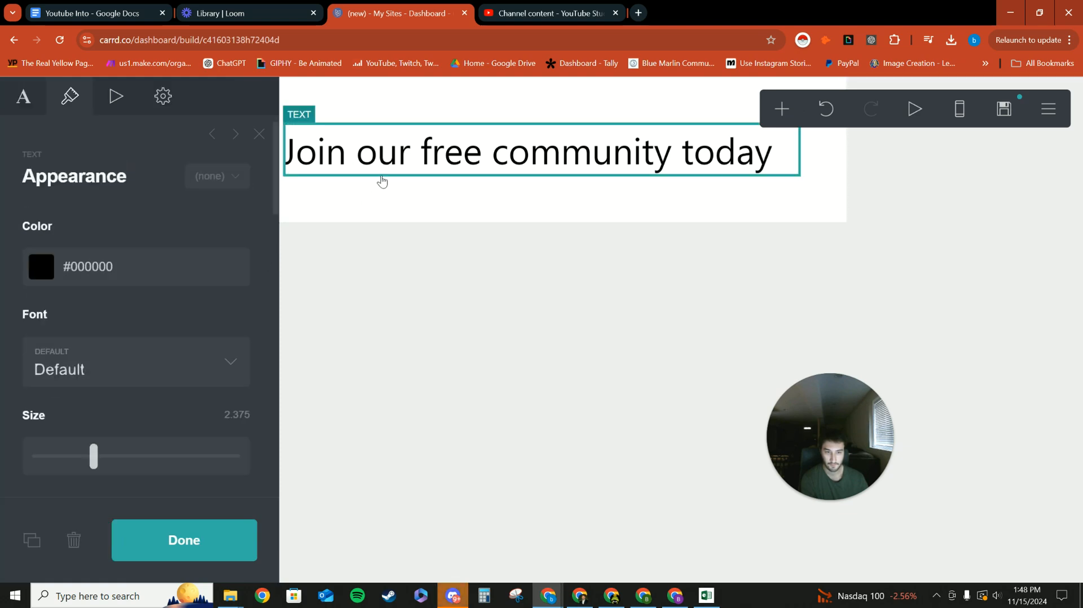
{"action": "left_click", "coordinate": [113, 268]}
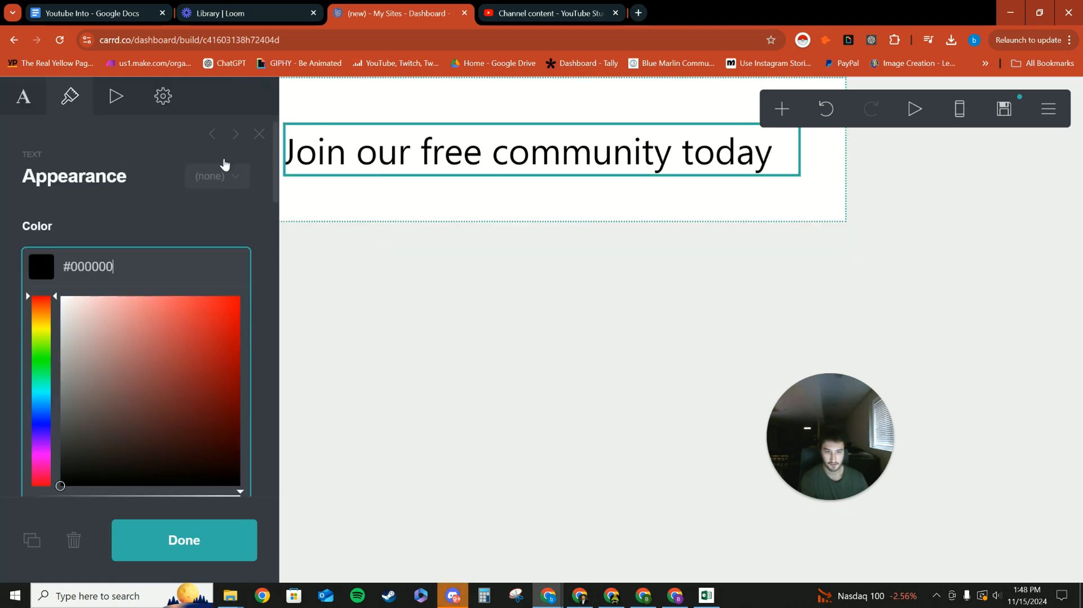
{"action": "left_click", "coordinate": [39, 101]}
{"action": "scroll", "coordinate": [119, 260], "scroll_direction": "down", "scroll_amount": 3}
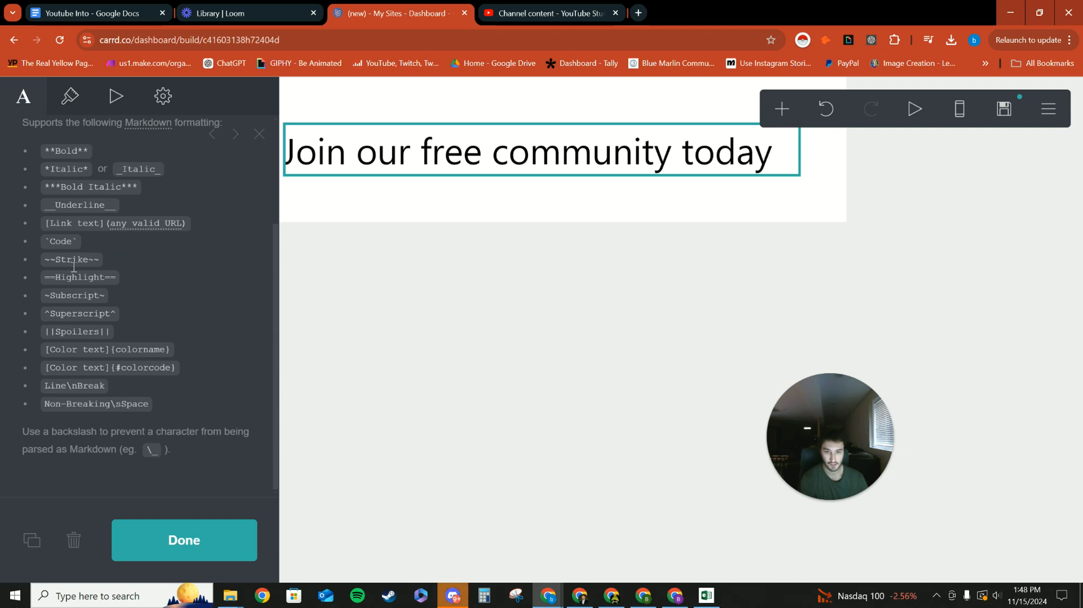
{"action": "scroll", "coordinate": [81, 320], "scroll_direction": "up", "scroll_amount": 3}
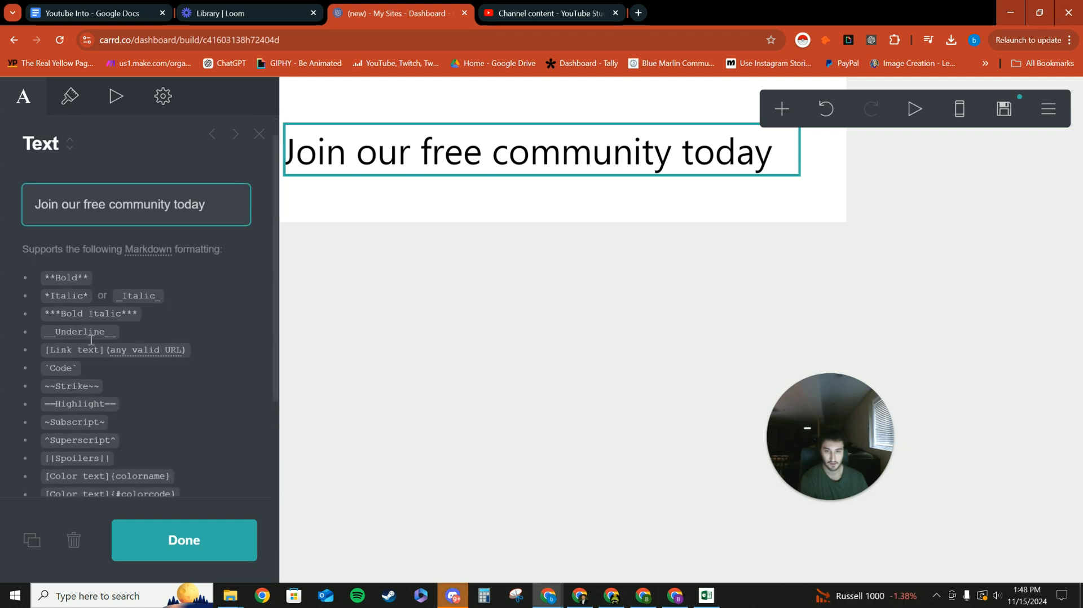
{"action": "left_click", "coordinate": [70, 101]}
{"action": "scroll", "coordinate": [58, 255], "scroll_direction": "down", "scroll_amount": 1}
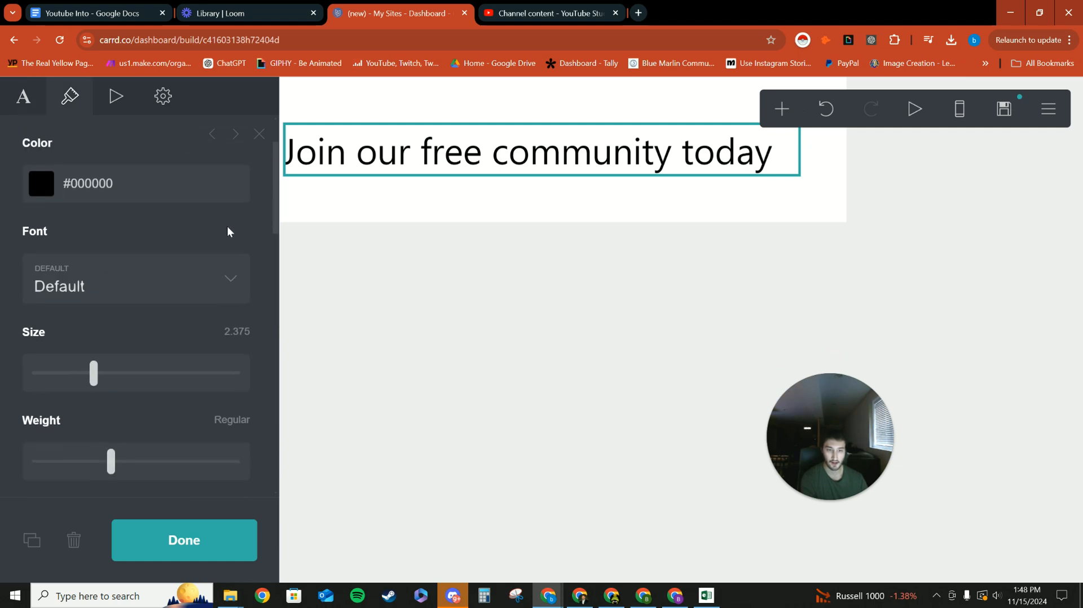
Look through the page box's position, width, background, pattern and border settings and close them.
{"action": "left_click", "coordinate": [322, 211]}
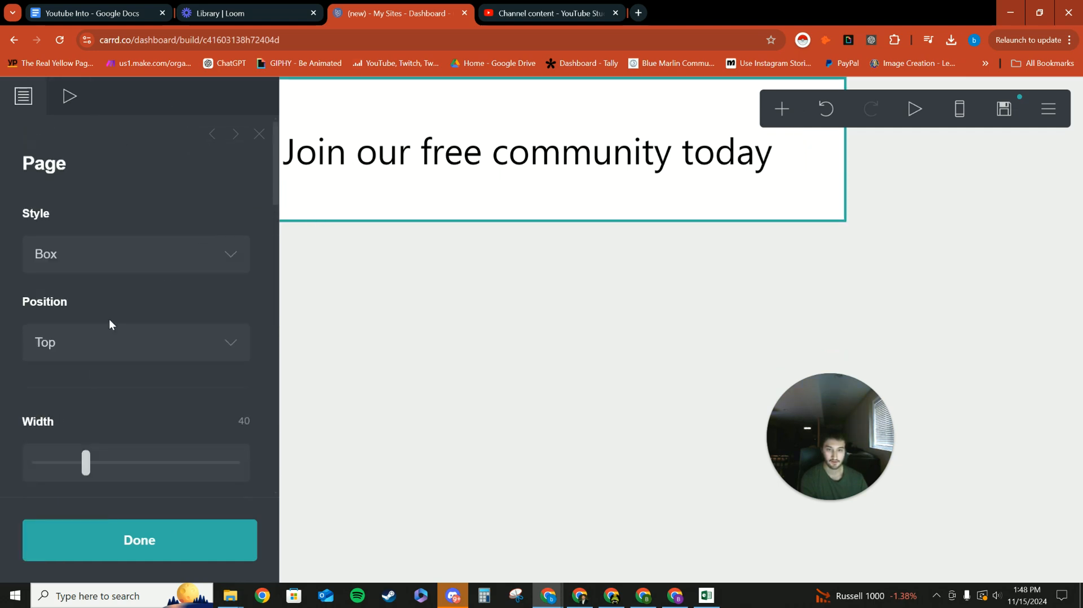
{"action": "scroll", "coordinate": [51, 282], "scroll_direction": "down", "scroll_amount": 5}
{"action": "scroll", "coordinate": [45, 310], "scroll_direction": "down", "scroll_amount": 5}
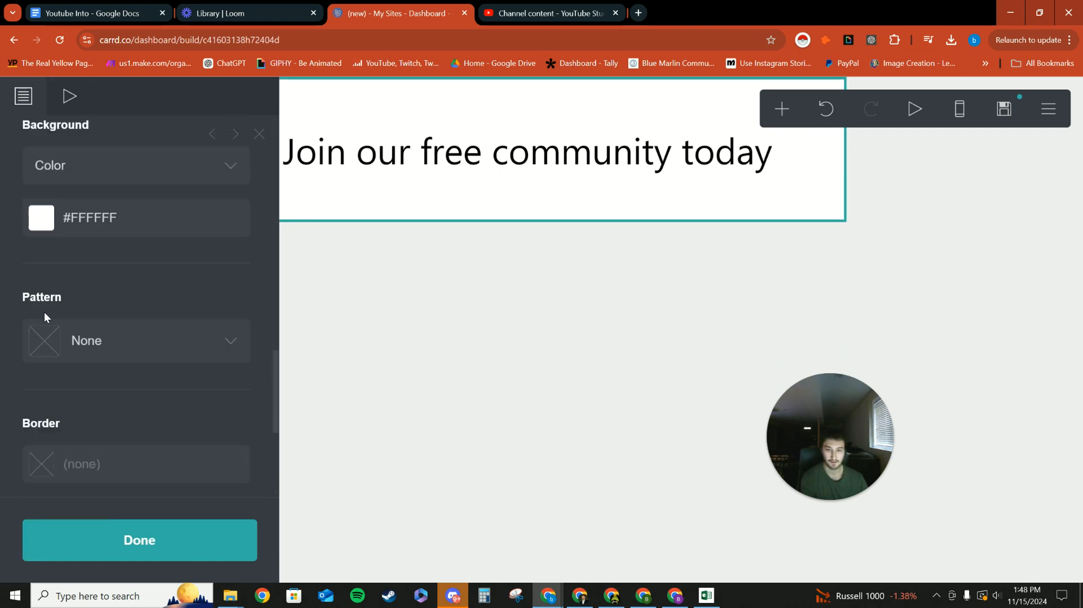
{"action": "scroll", "coordinate": [66, 293], "scroll_direction": "up", "scroll_amount": 2}
{"action": "left_click", "coordinate": [367, 234]}
{"action": "left_click", "coordinate": [357, 210]}
{"action": "left_click", "coordinate": [236, 534]}
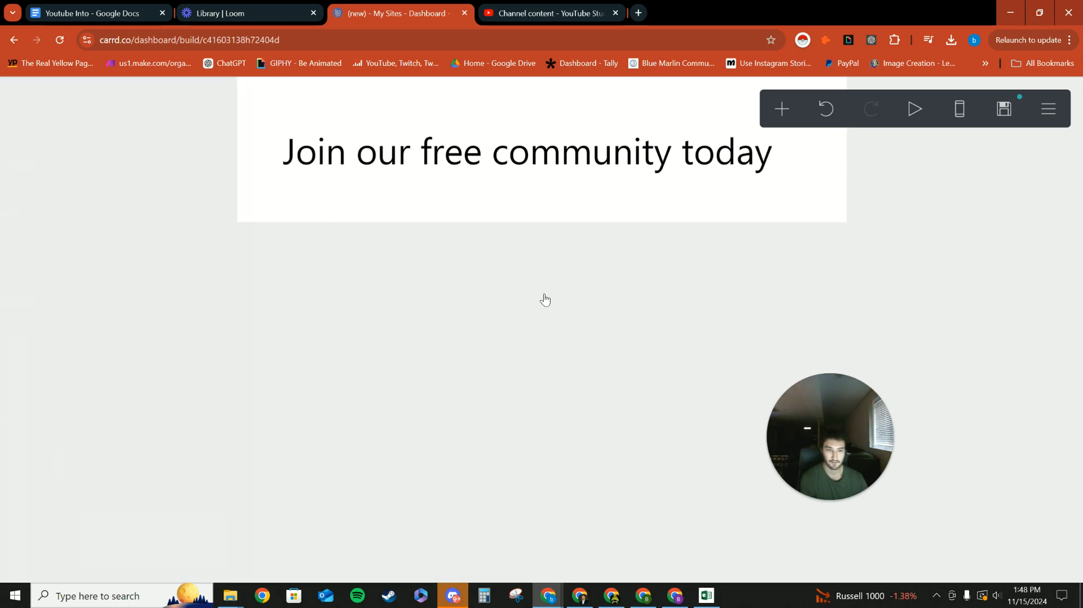
Add a second text element below the heading reading "Fill out the form bellow" at size 1.625.
{"action": "left_click", "coordinate": [782, 108]}
{"action": "left_click", "coordinate": [580, 181]}
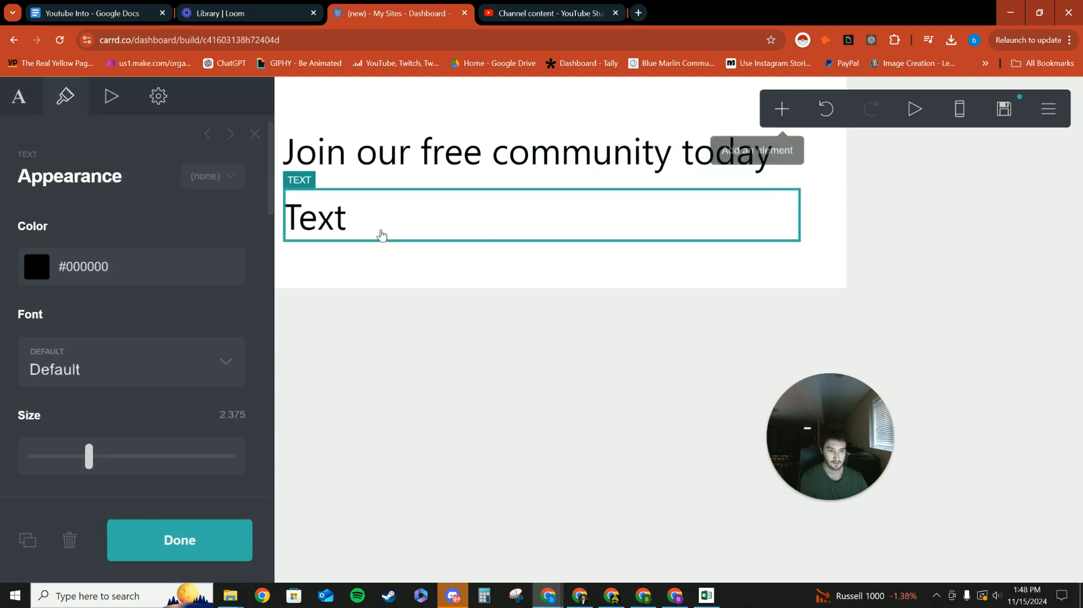
{"action": "scroll", "coordinate": [158, 349], "scroll_direction": "down", "scroll_amount": 3}
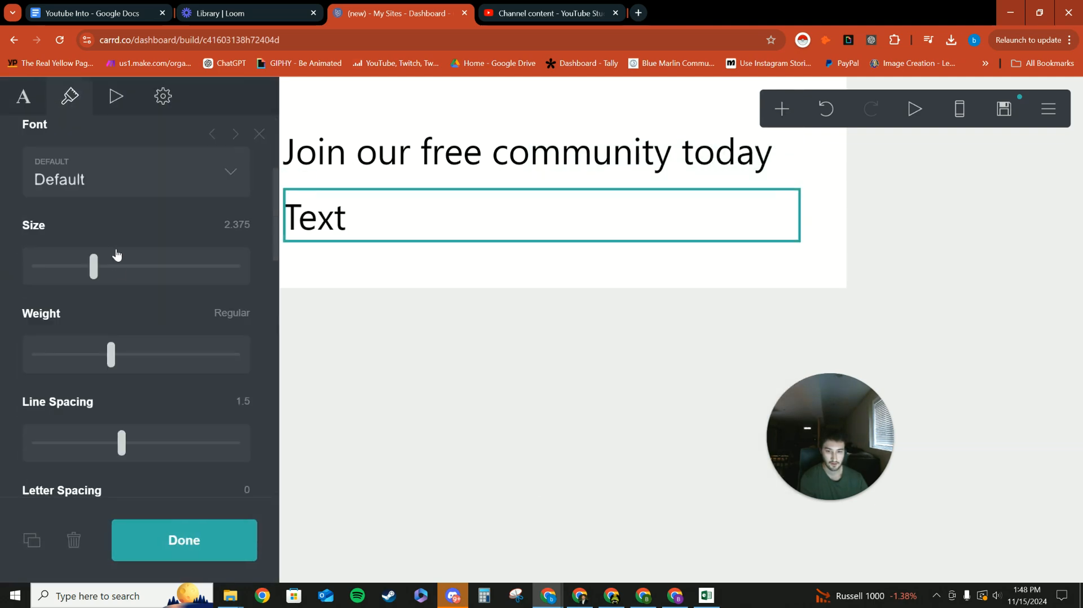
{"action": "left_click_drag", "start_coordinate": [94, 269], "coordinate": [71, 273]}
{"action": "scroll", "coordinate": [178, 228], "scroll_direction": "up", "scroll_amount": 5}
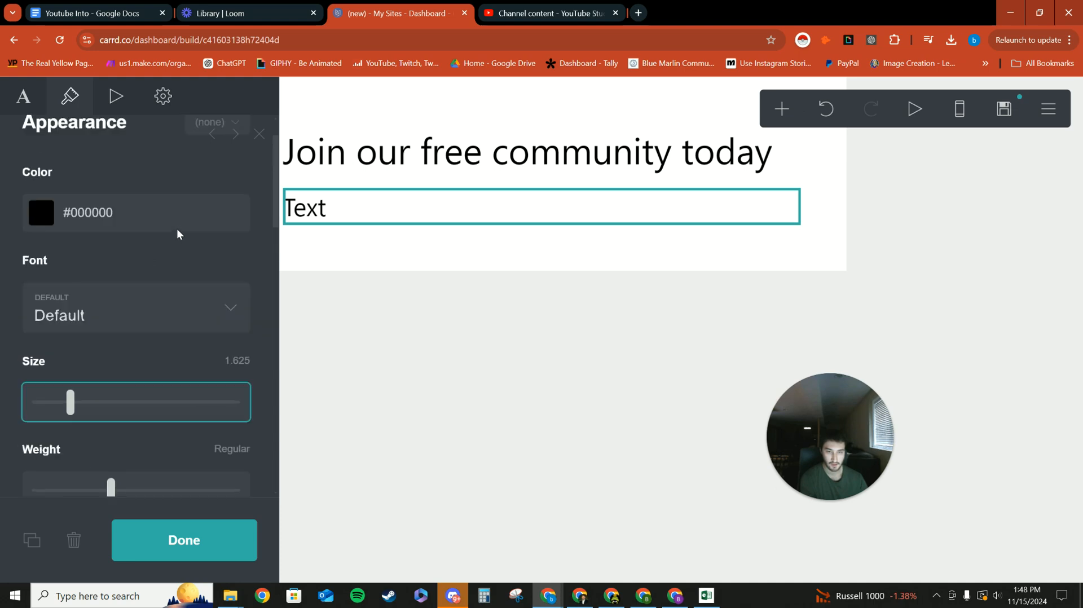
{"action": "left_click", "coordinate": [23, 98]}
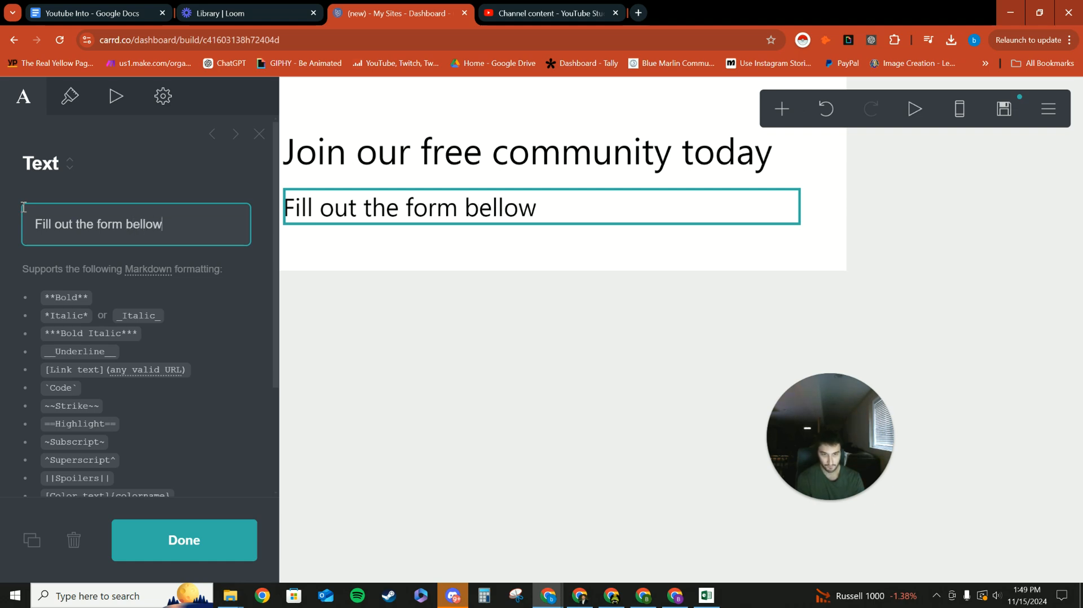
Set the alignment of the "Fill out the form bellow" text to Center and close the settings.
{"action": "left_click", "coordinate": [66, 110]}
{"action": "scroll", "coordinate": [106, 304], "scroll_direction": "down", "scroll_amount": 5}
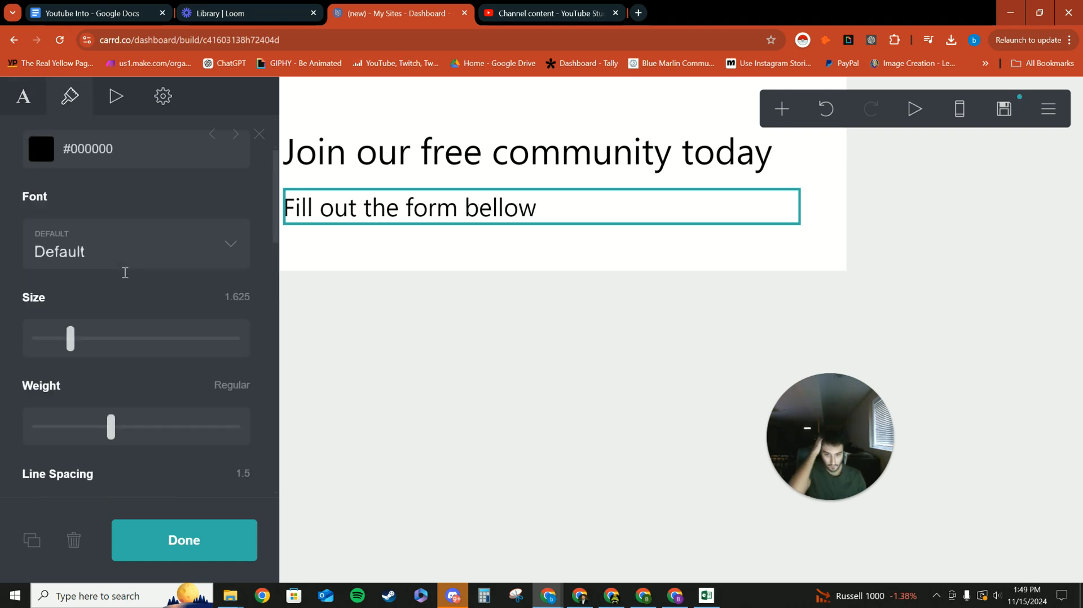
{"action": "scroll", "coordinate": [101, 307], "scroll_direction": "down", "scroll_amount": 4}
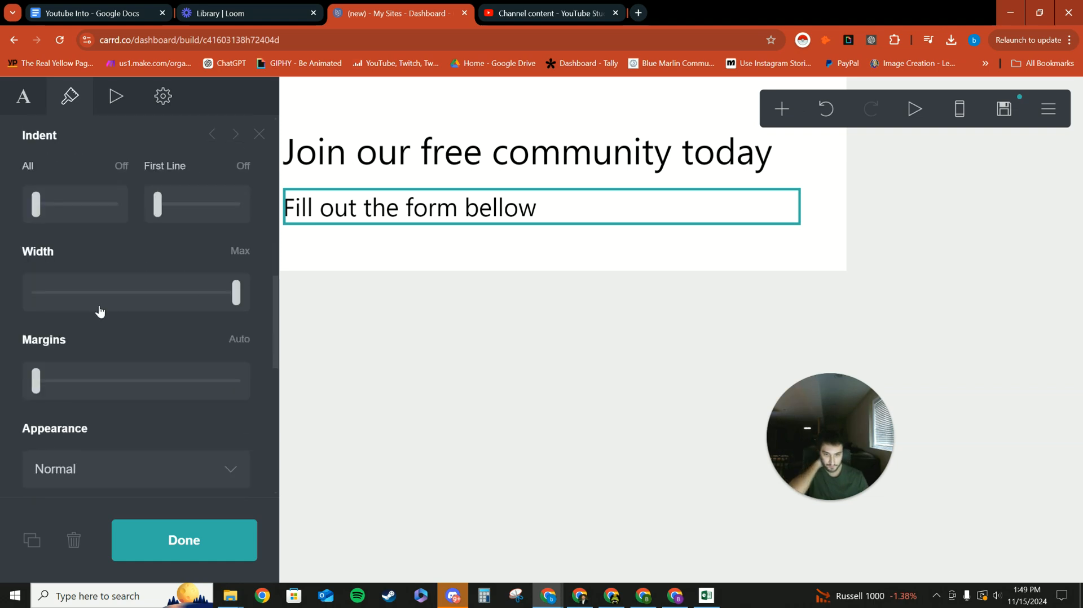
{"action": "scroll", "coordinate": [124, 312], "scroll_direction": "down", "scroll_amount": 1}
{"action": "scroll", "coordinate": [147, 333], "scroll_direction": "down", "scroll_amount": 2}
{"action": "scroll", "coordinate": [143, 345], "scroll_direction": "down", "scroll_amount": 6}
{"action": "scroll", "coordinate": [119, 341], "scroll_direction": "up", "scroll_amount": 4}
{"action": "left_click", "coordinate": [120, 313]}
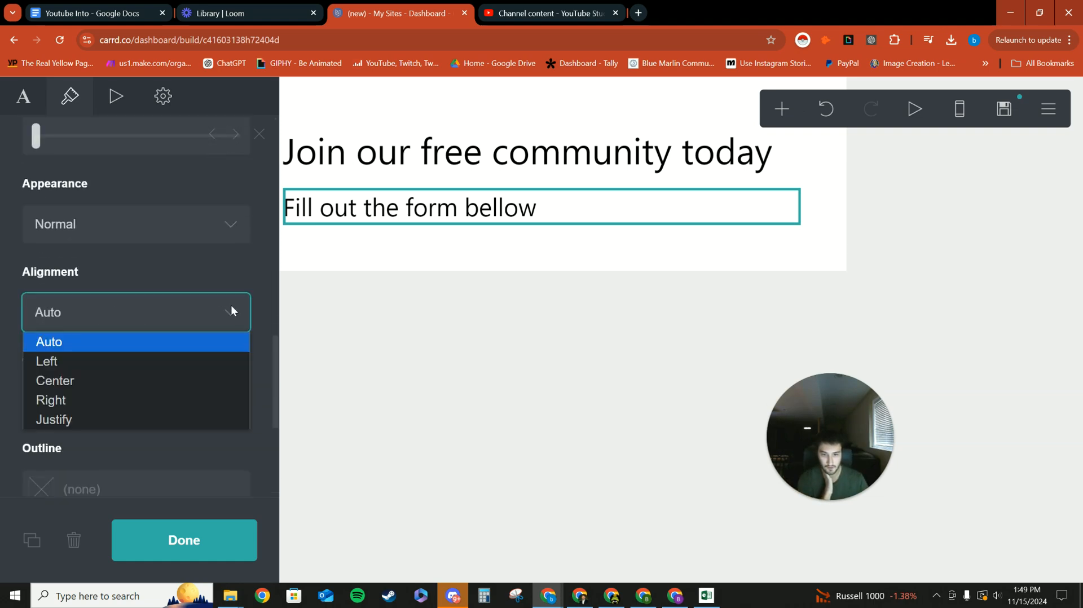
{"action": "left_click", "coordinate": [80, 381]}
{"action": "left_click", "coordinate": [454, 339]}
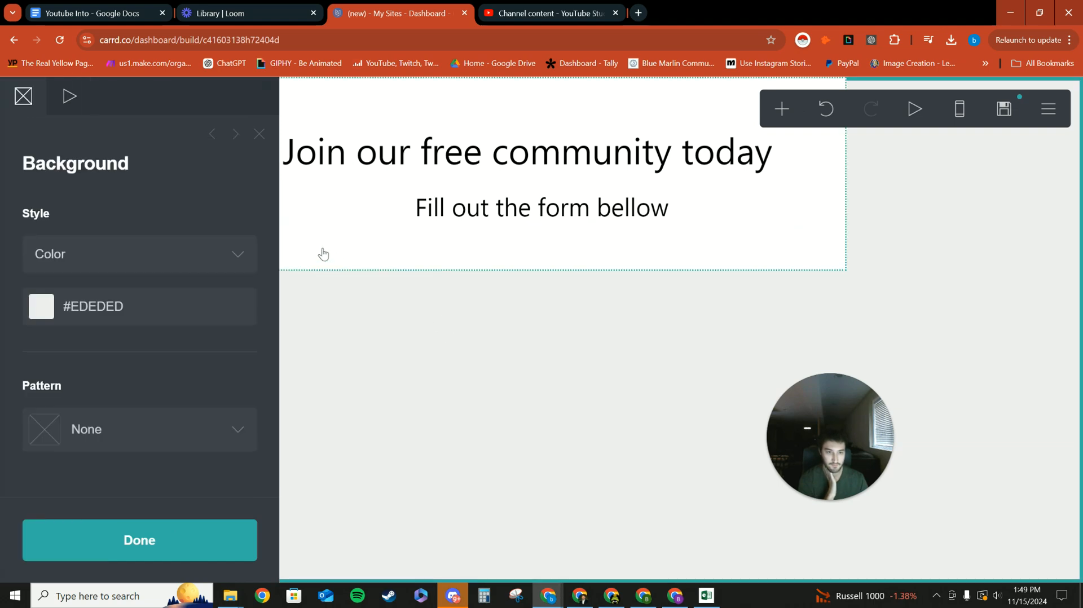
{"action": "left_click", "coordinate": [259, 133]}
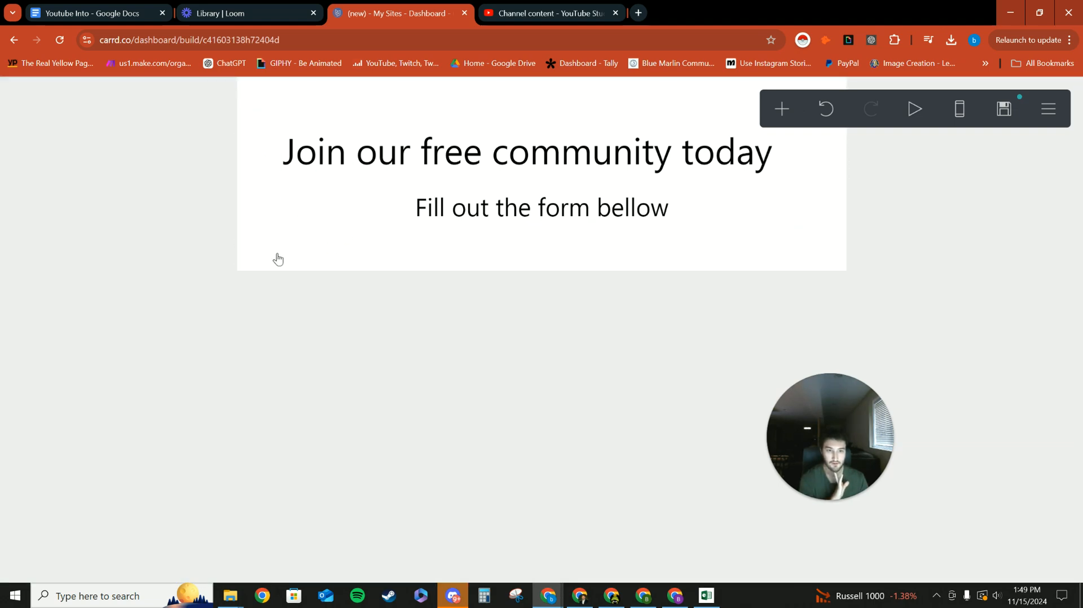
Add a video element below the "Fill out the form bellow" text.
{"action": "left_click", "coordinate": [782, 108]}
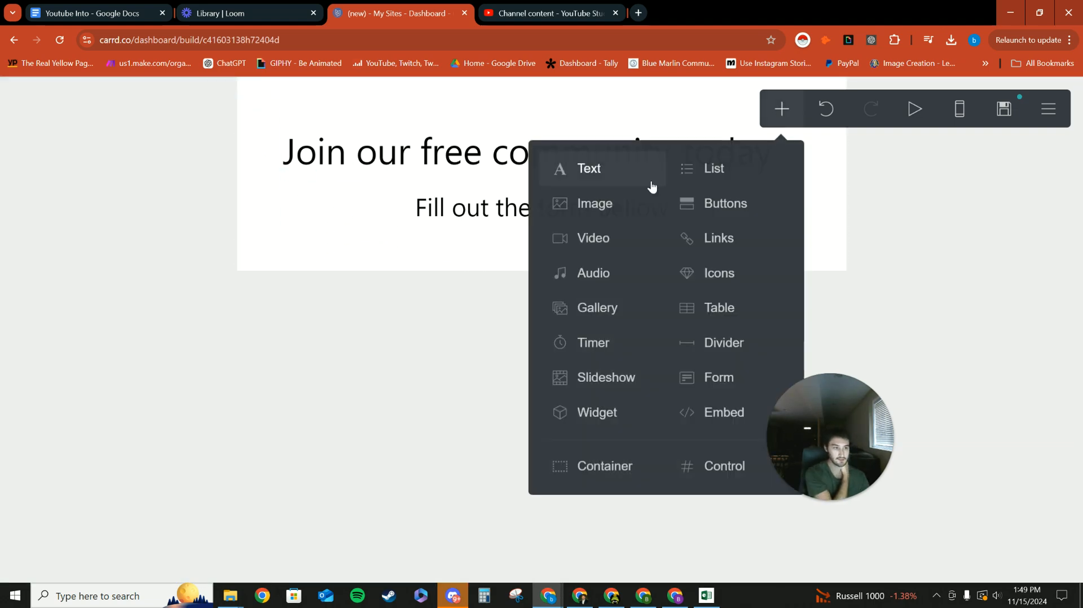
{"action": "left_click_drag", "start_coordinate": [844, 465], "coordinate": [100, 227]}
{"action": "left_click", "coordinate": [590, 238]}
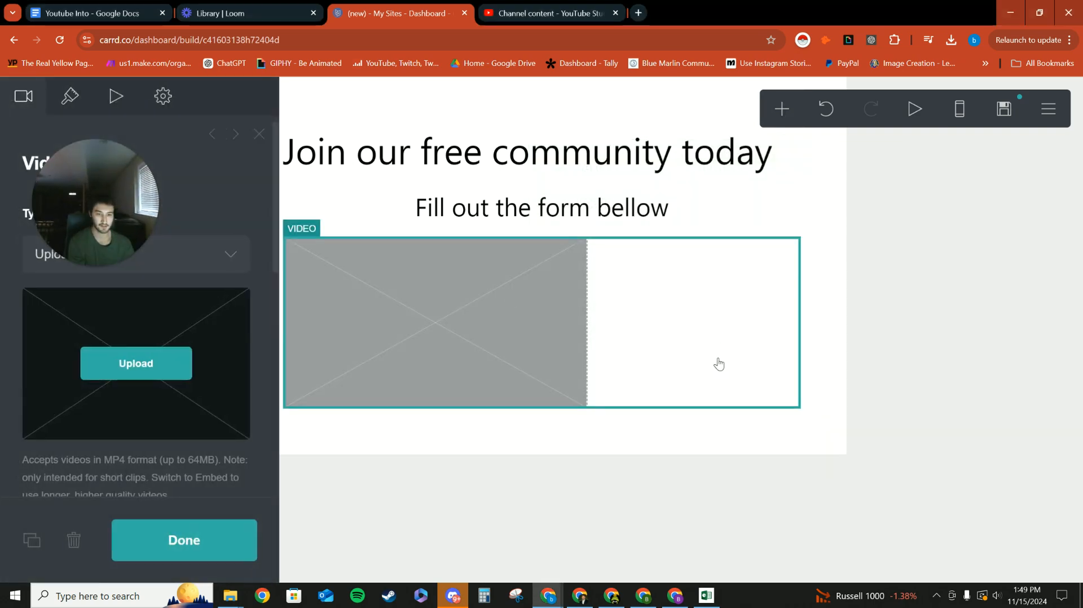
{"action": "left_click_drag", "start_coordinate": [99, 223], "coordinate": [803, 269]}
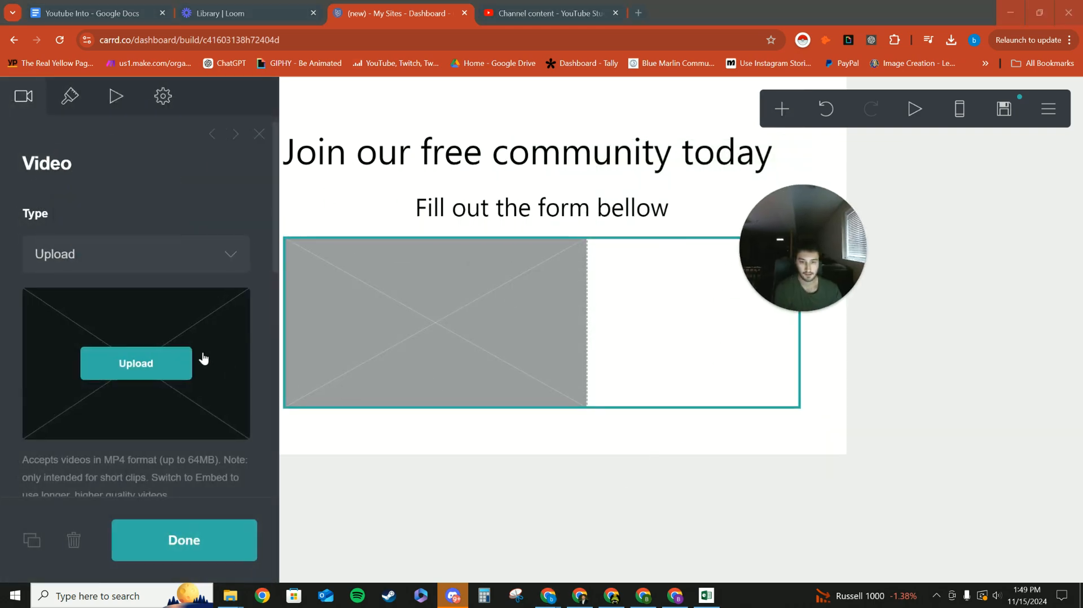
Set the alignment of the video element to Center.
{"action": "scroll", "coordinate": [202, 366], "scroll_direction": "down", "scroll_amount": 5}
{"action": "scroll", "coordinate": [202, 365], "scroll_direction": "down", "scroll_amount": 5}
{"action": "left_click", "coordinate": [75, 107]}
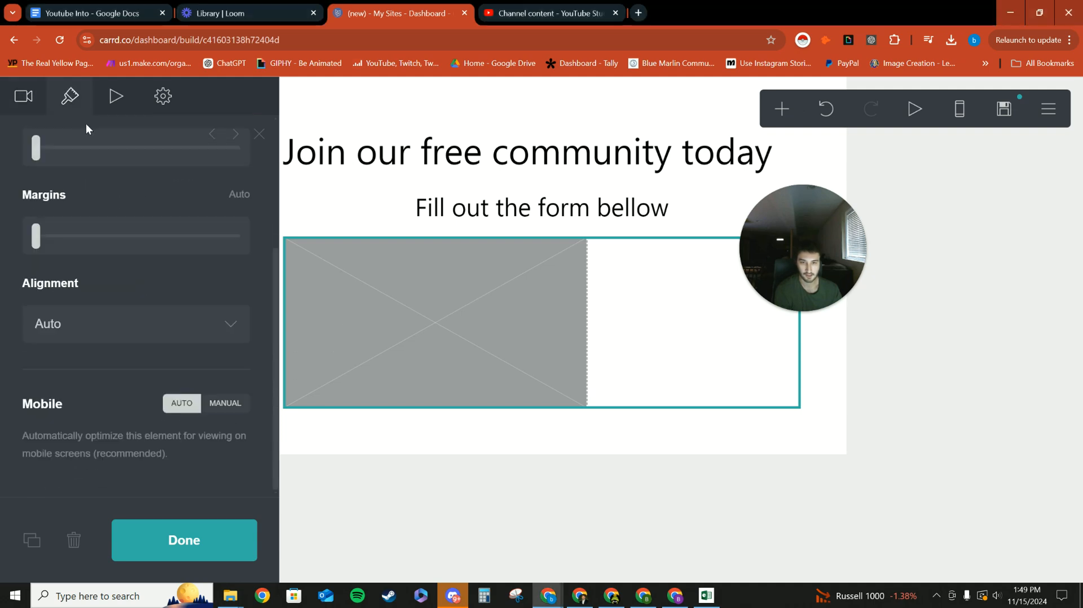
{"action": "scroll", "coordinate": [95, 306], "scroll_direction": "up", "scroll_amount": 1}
{"action": "left_click", "coordinate": [217, 388]}
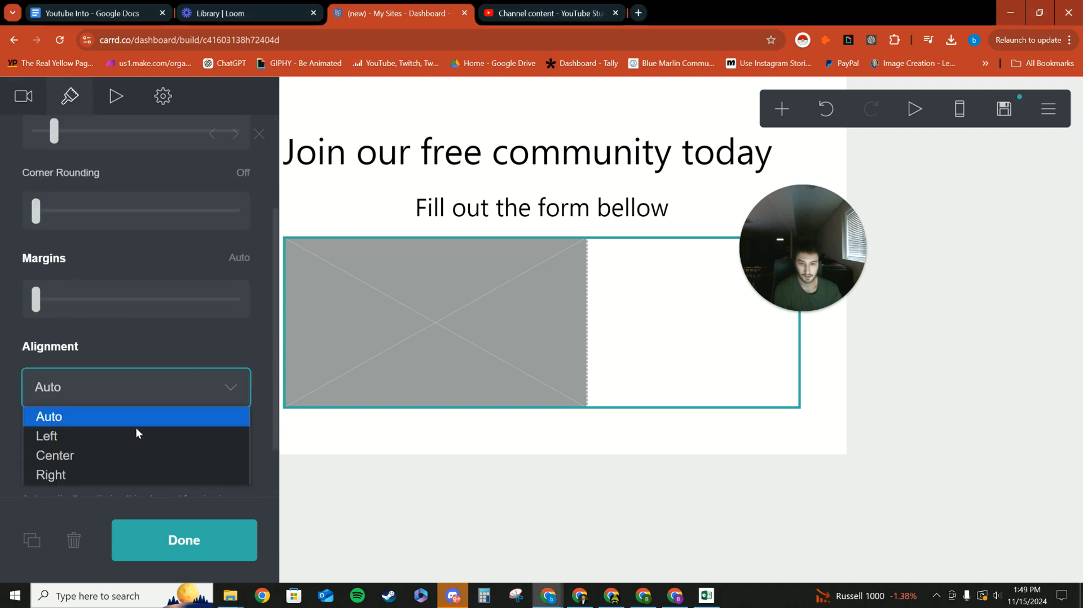
{"action": "left_click", "coordinate": [79, 455]}
{"action": "scroll", "coordinate": [117, 384], "scroll_direction": "up", "scroll_amount": 3}
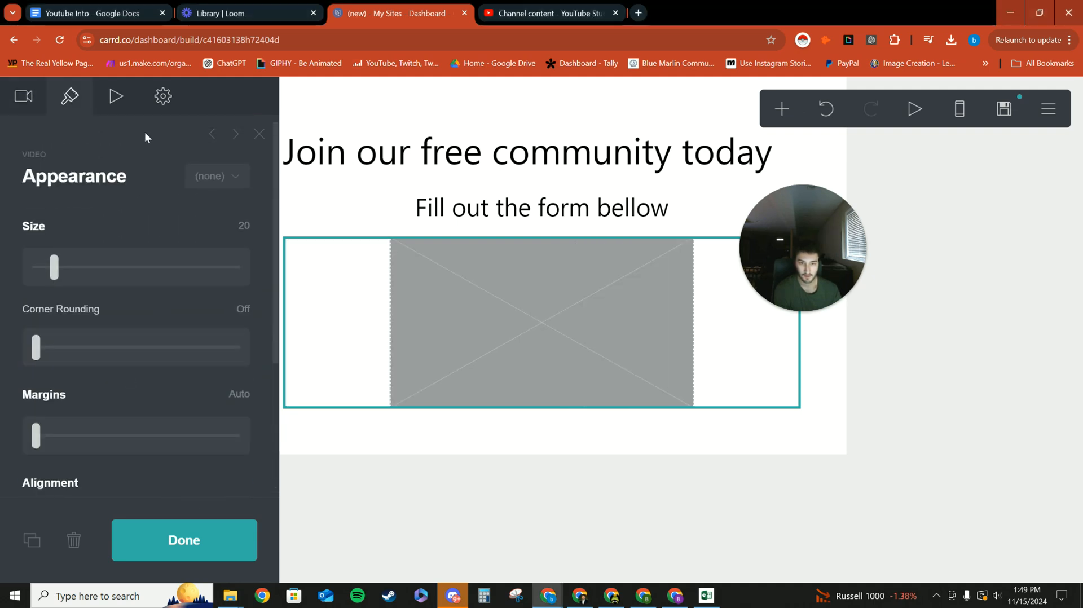
Look through the video element's animation effects, appearance settings and playback options, and close them.
{"action": "left_click", "coordinate": [115, 96]}
{"action": "left_click", "coordinate": [189, 323]}
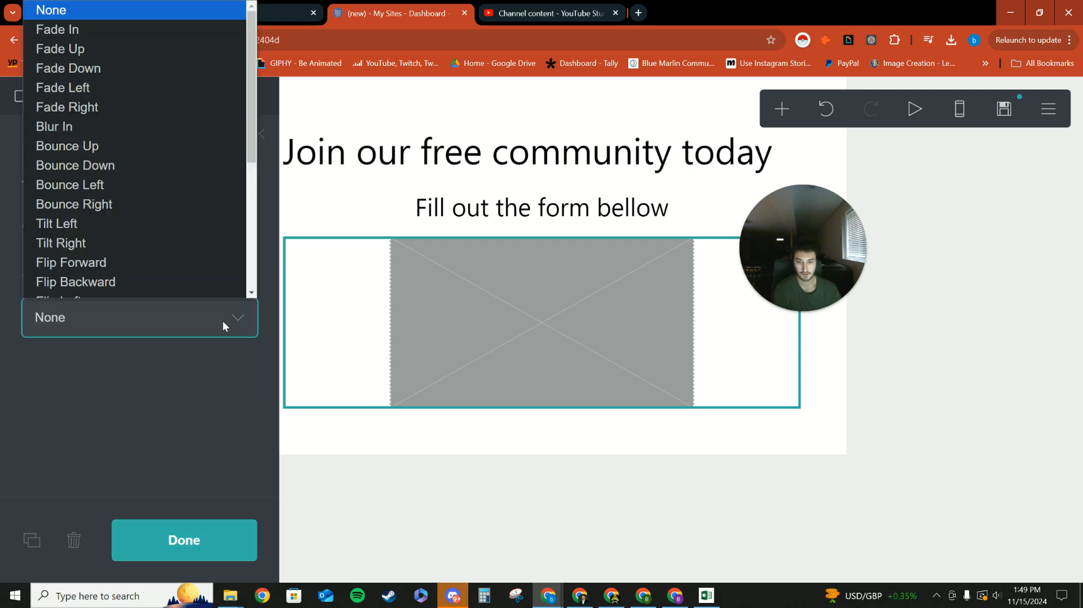
{"action": "key", "text": "Down"}
{"action": "key", "text": "Down"}
{"action": "key", "text": "Down"}
{"action": "key", "text": "Down"}
{"action": "key", "text": "Down"}
{"action": "key", "text": "Down"}
{"action": "key", "text": "Down"}
{"action": "key", "text": "Down"}
{"action": "key", "text": "Down"}
{"action": "key", "text": "Down"}
{"action": "key", "text": "Down"}
{"action": "key", "text": "Down"}
{"action": "key", "text": "Down"}
{"action": "key", "text": "Down"}
{"action": "key", "text": "Down"}
{"action": "key", "text": "Down"}
{"action": "left_click", "coordinate": [133, 421]}
{"action": "left_click", "coordinate": [66, 112]}
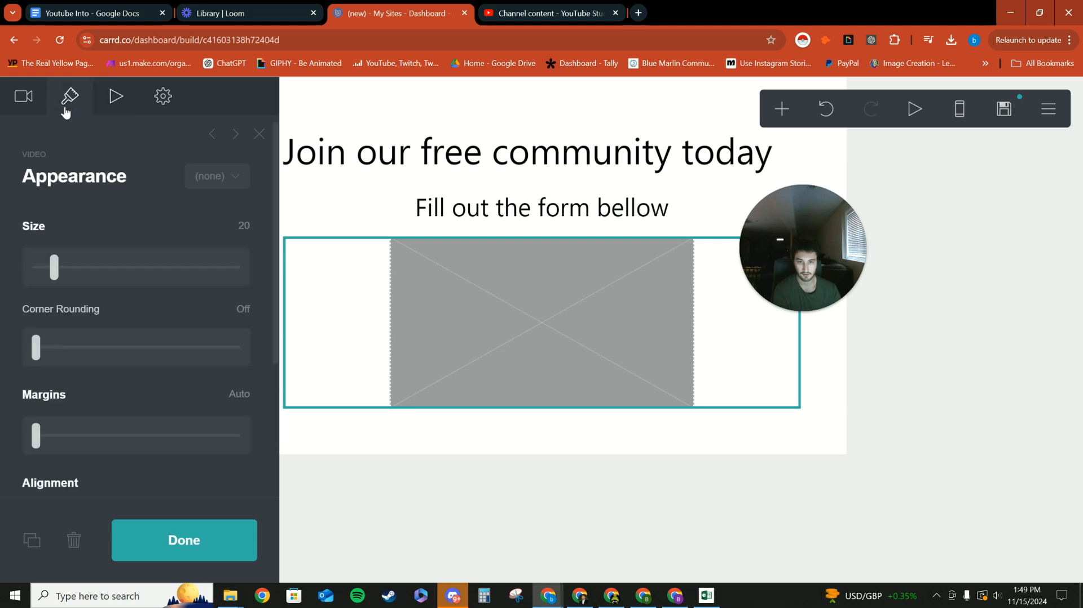
{"action": "scroll", "coordinate": [140, 314], "scroll_direction": "down", "scroll_amount": 3}
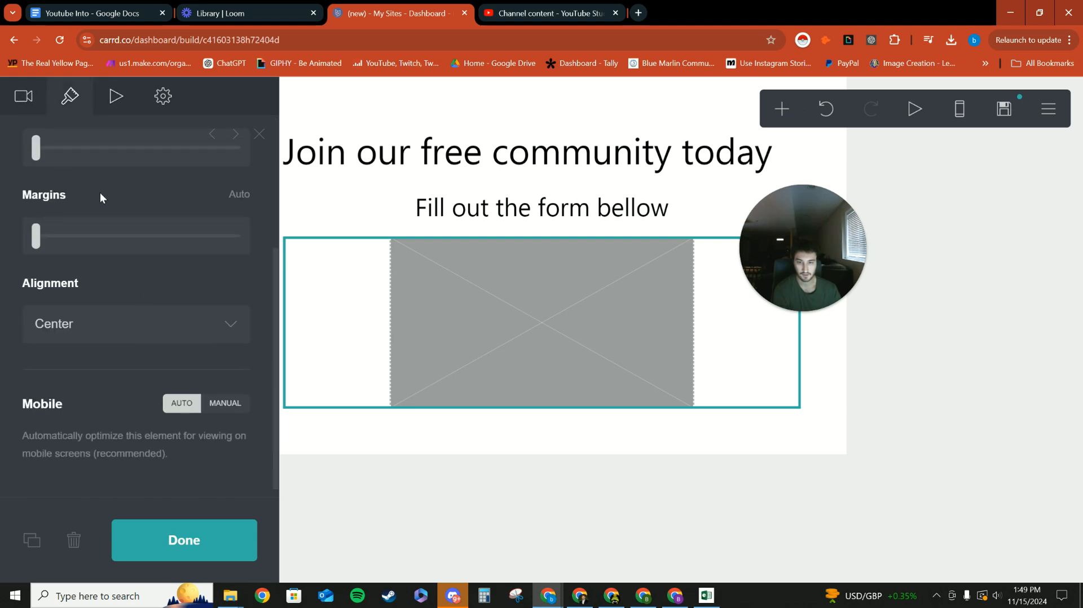
{"action": "scroll", "coordinate": [100, 195], "scroll_direction": "up", "scroll_amount": 3}
{"action": "left_click", "coordinate": [23, 106]}
{"action": "scroll", "coordinate": [100, 203], "scroll_direction": "down", "scroll_amount": 8}
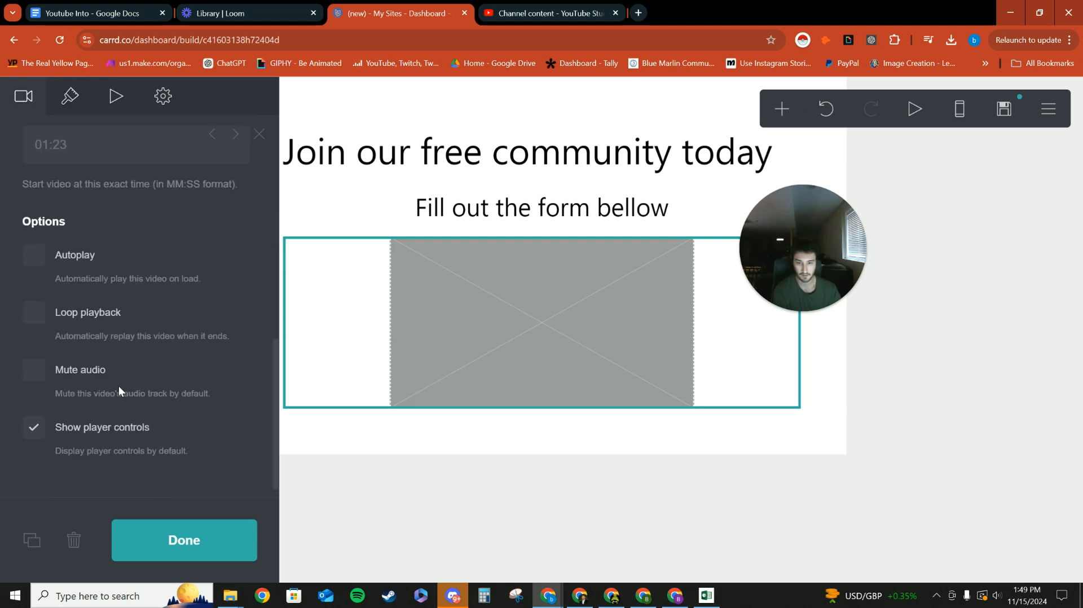
{"action": "left_click", "coordinate": [158, 538]}
Switch to YouTube Studio, check the available actions for the "Transform Customer Service with AI Chatbots" video, and return to the Carrd editor.
{"action": "left_click_drag", "start_coordinate": [790, 260], "coordinate": [103, 226]}
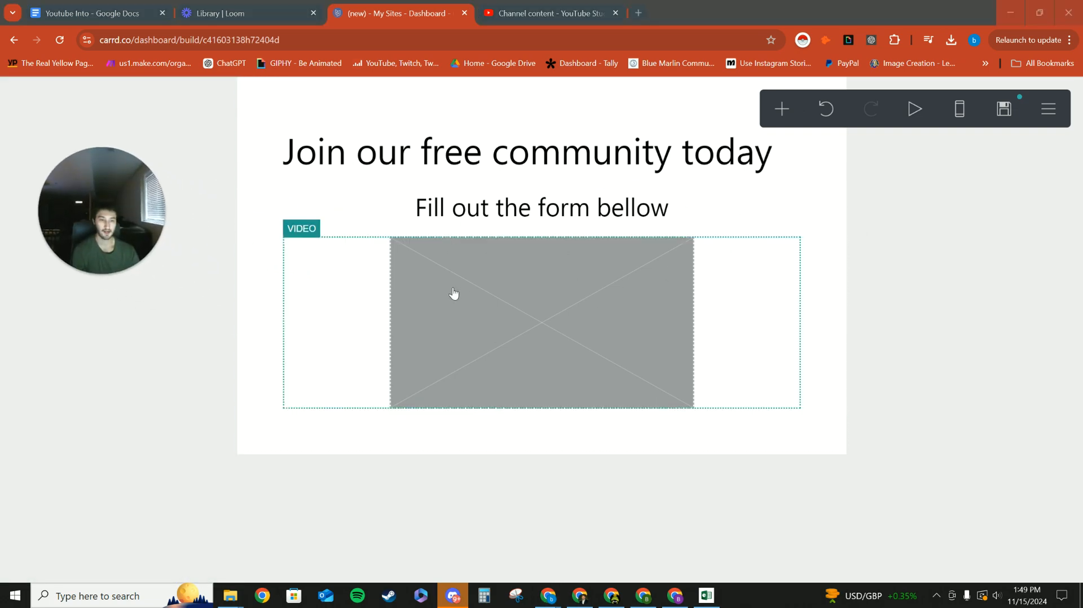
{"action": "left_click", "coordinate": [550, 13]}
{"action": "left_click_drag", "start_coordinate": [121, 211], "coordinate": [201, 193]}
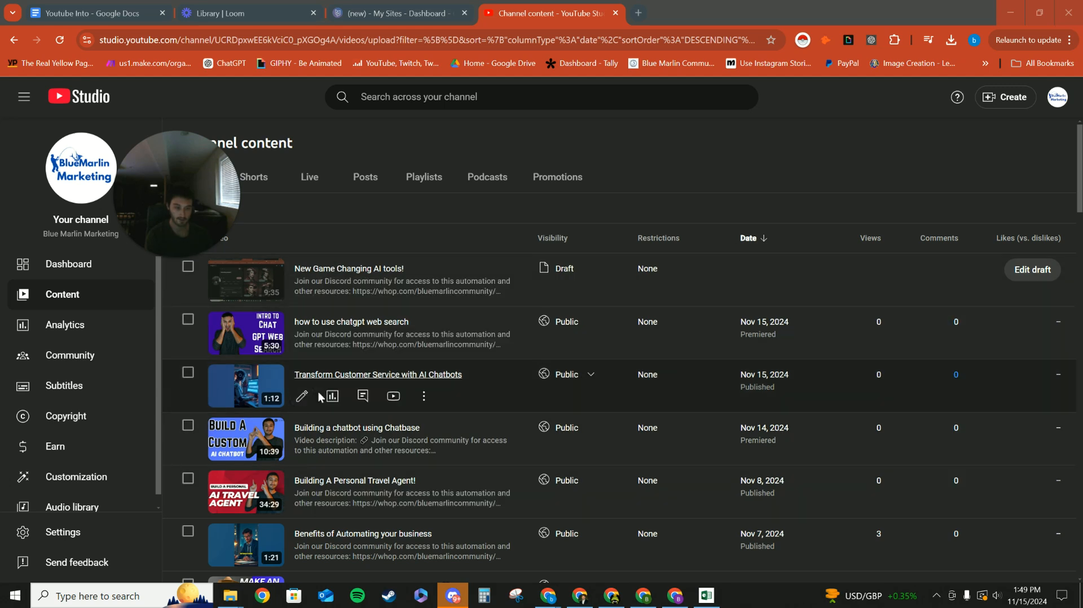
{"action": "left_click", "coordinate": [424, 396]}
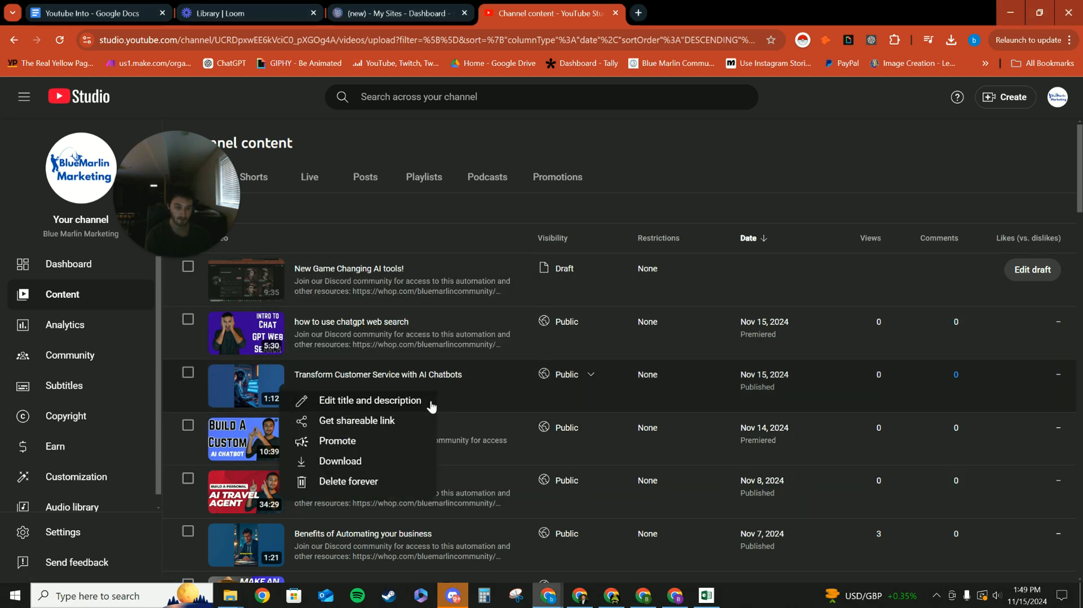
{"action": "left_click", "coordinate": [400, 147]}
{"action": "left_click", "coordinate": [290, 9]}
{"action": "left_click", "coordinate": [367, 5]}
Upload the "screen recording of chat bot" MP4 from Downloads into the video element and close its settings.
{"action": "left_click", "coordinate": [525, 341]}
{"action": "left_click_drag", "start_coordinate": [163, 177], "coordinate": [414, 245]}
{"action": "scroll", "coordinate": [138, 292], "scroll_direction": "up", "scroll_amount": 8}
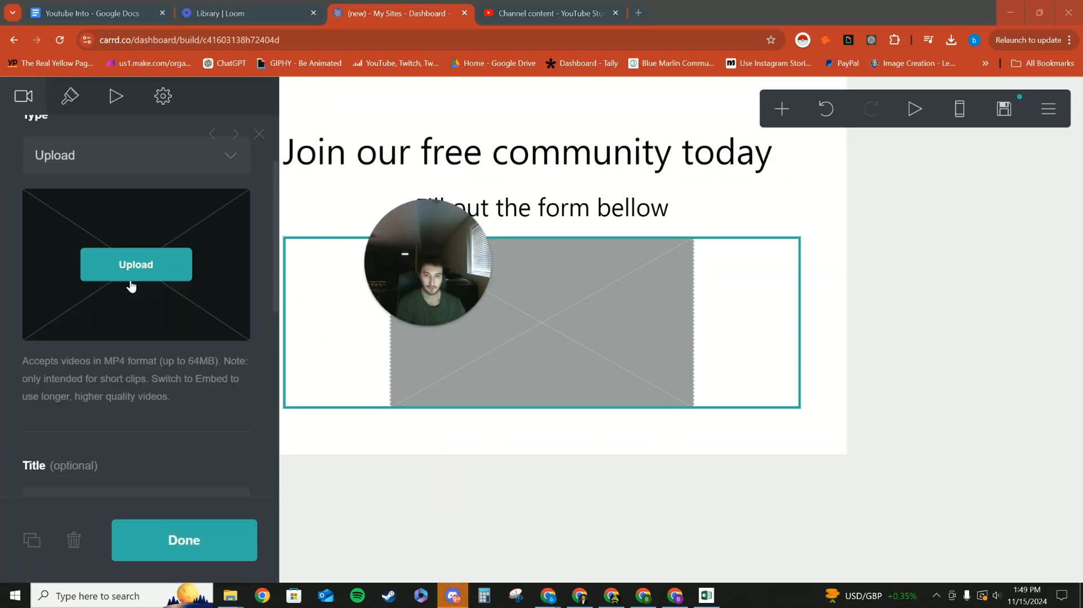
{"action": "left_click", "coordinate": [136, 319]}
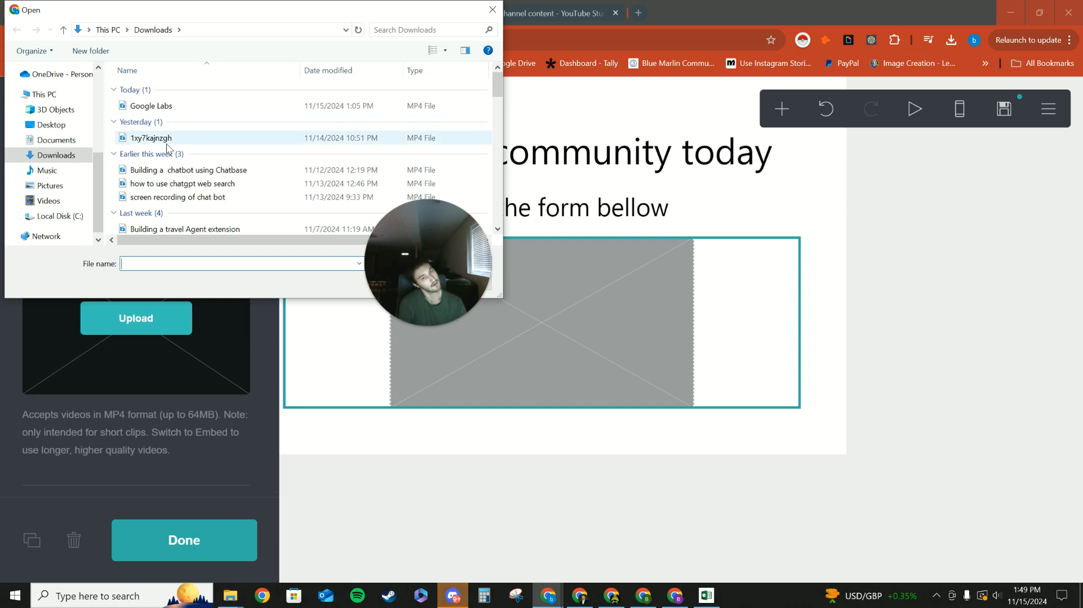
{"action": "left_click", "coordinate": [176, 197]}
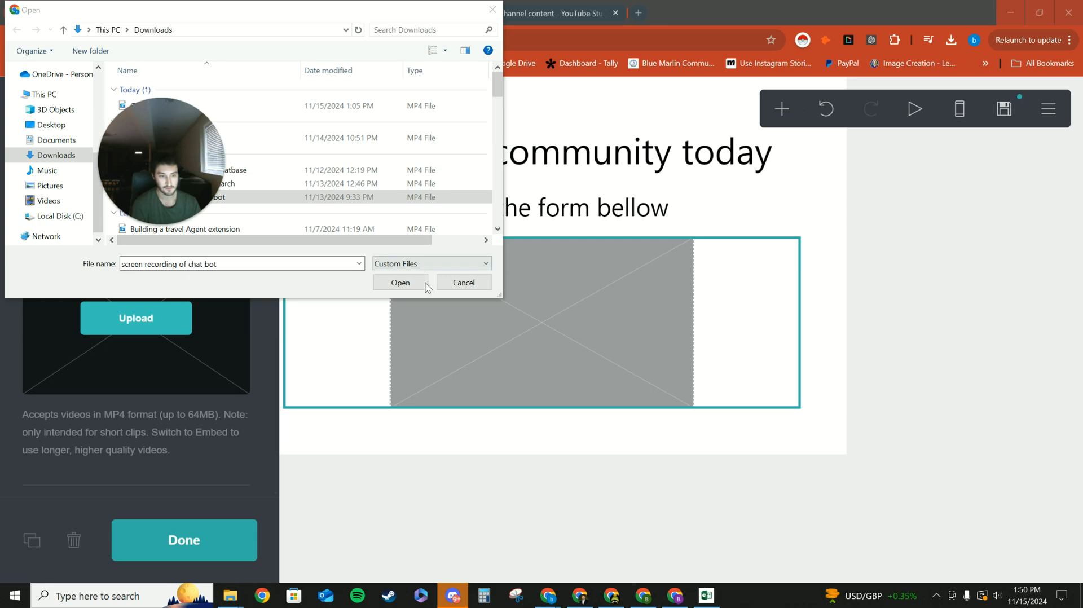
{"action": "left_click", "coordinate": [420, 290]}
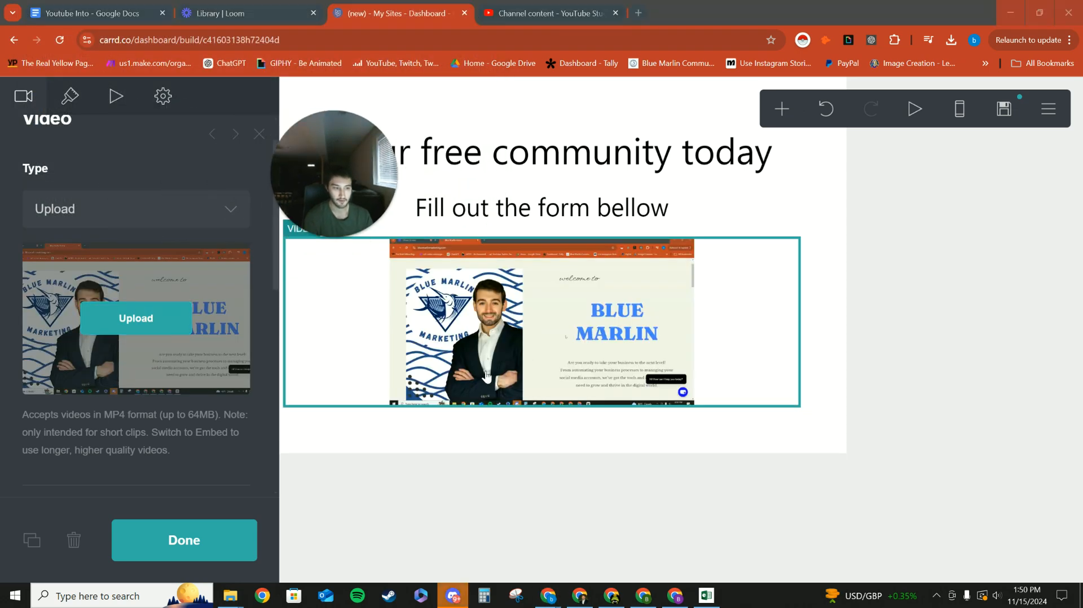
{"action": "left_click", "coordinate": [231, 544]}
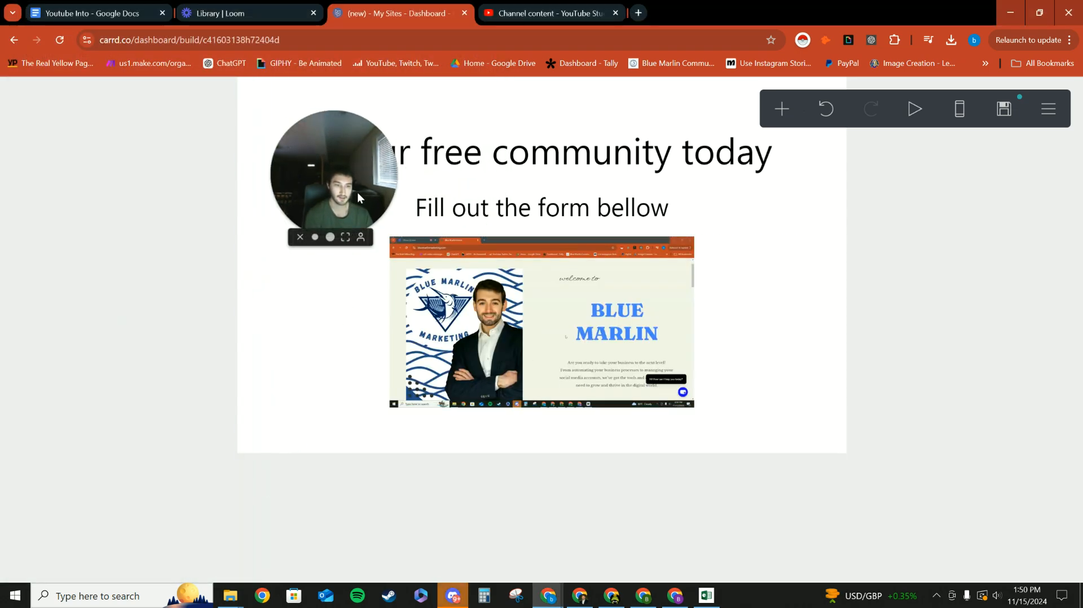
{"action": "left_click_drag", "start_coordinate": [330, 227], "coordinate": [235, 171]}
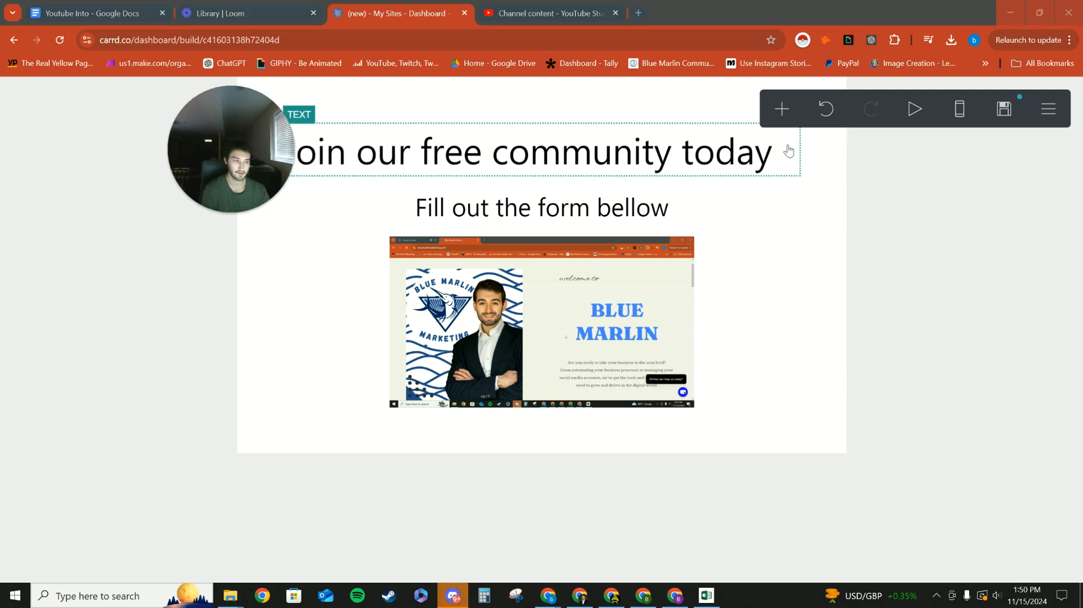
{"action": "left_click_drag", "start_coordinate": [243, 137], "coordinate": [145, 131]}
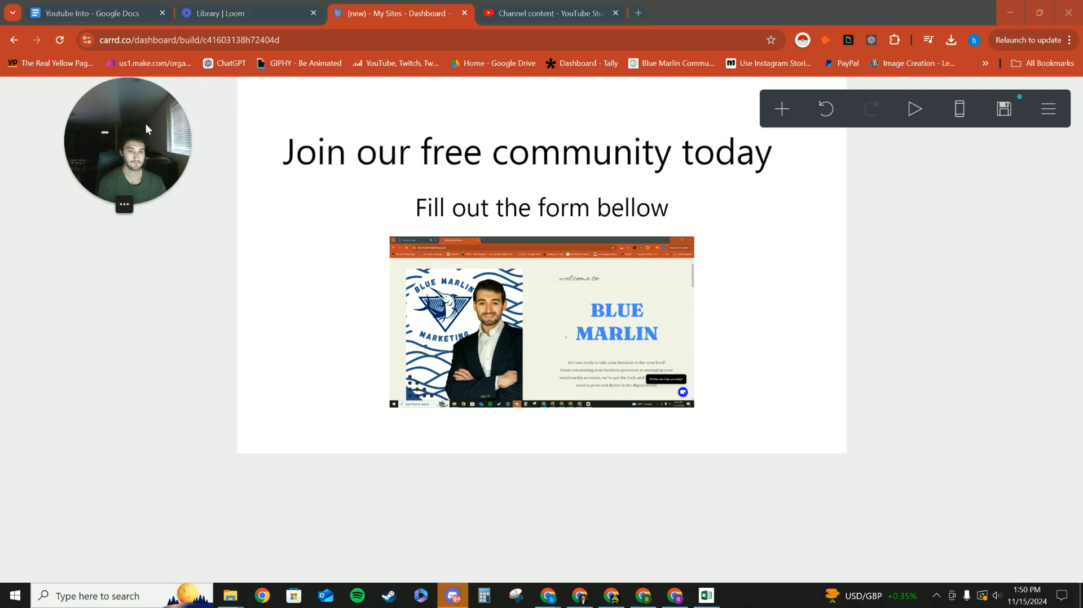
{"action": "left_click", "coordinate": [770, 113]}
{"action": "left_click", "coordinate": [763, 426]}
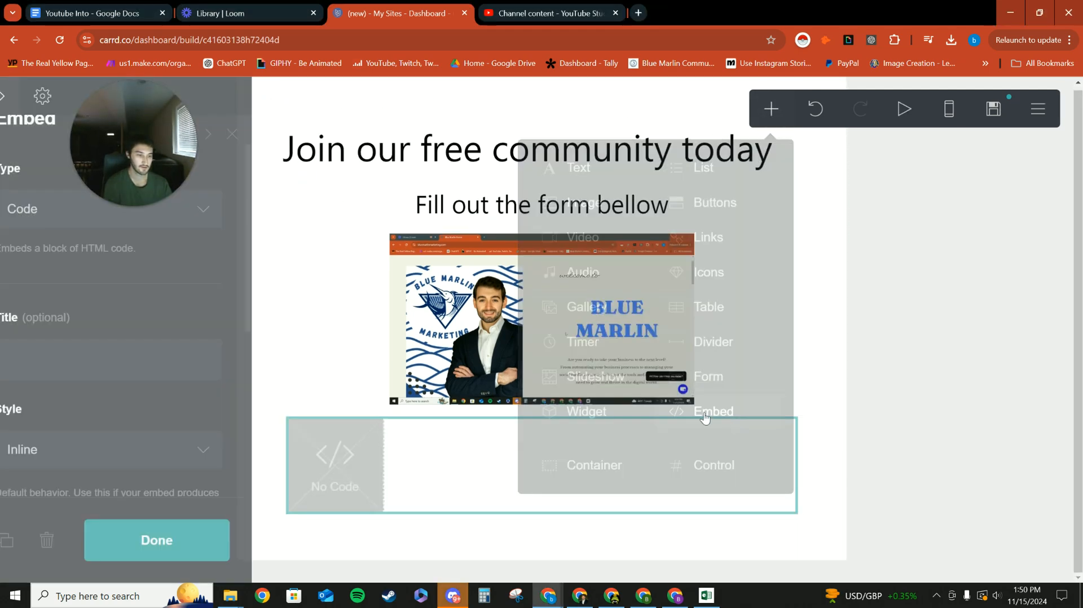
{"action": "left_click_drag", "start_coordinate": [153, 132], "coordinate": [820, 279]}
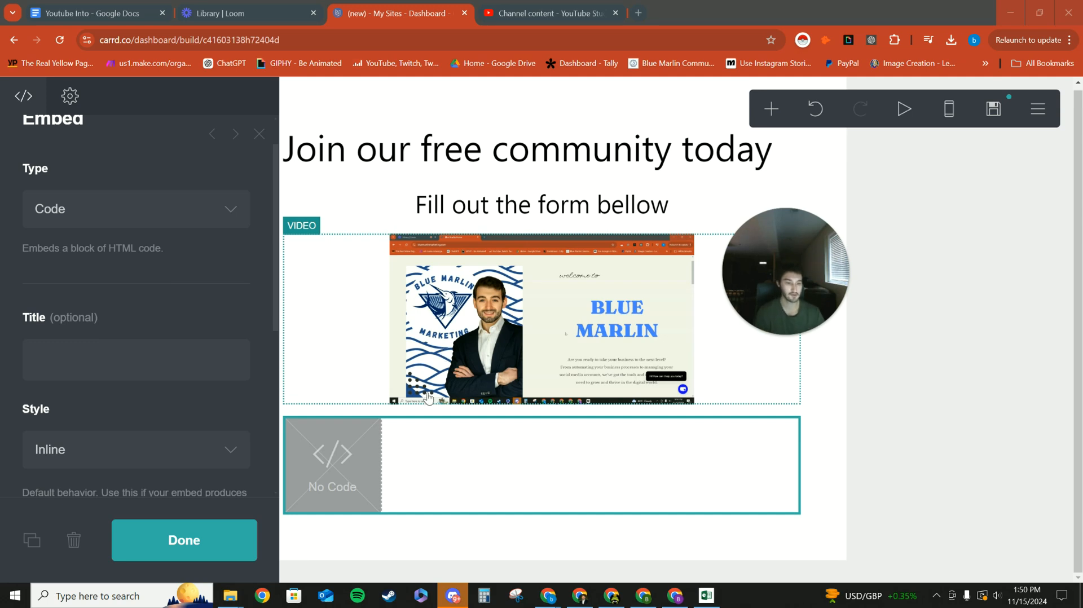
{"action": "left_click", "coordinate": [74, 539]}
Add a contact form element below the video.
{"action": "left_click", "coordinate": [782, 108]}
{"action": "left_click_drag", "start_coordinate": [778, 273], "coordinate": [188, 215]}
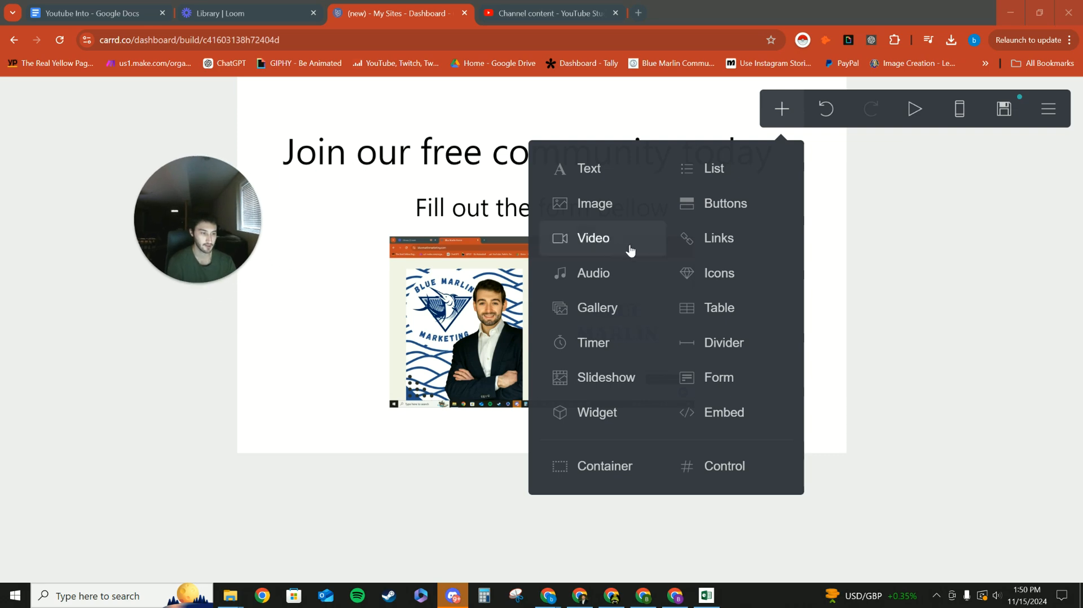
{"action": "left_click", "coordinate": [686, 377]}
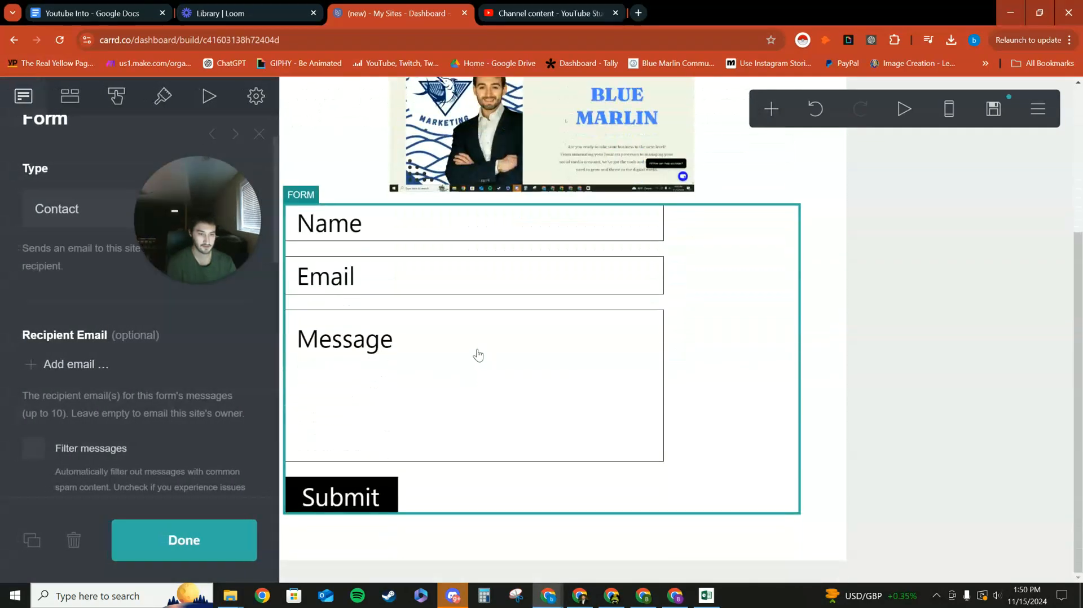